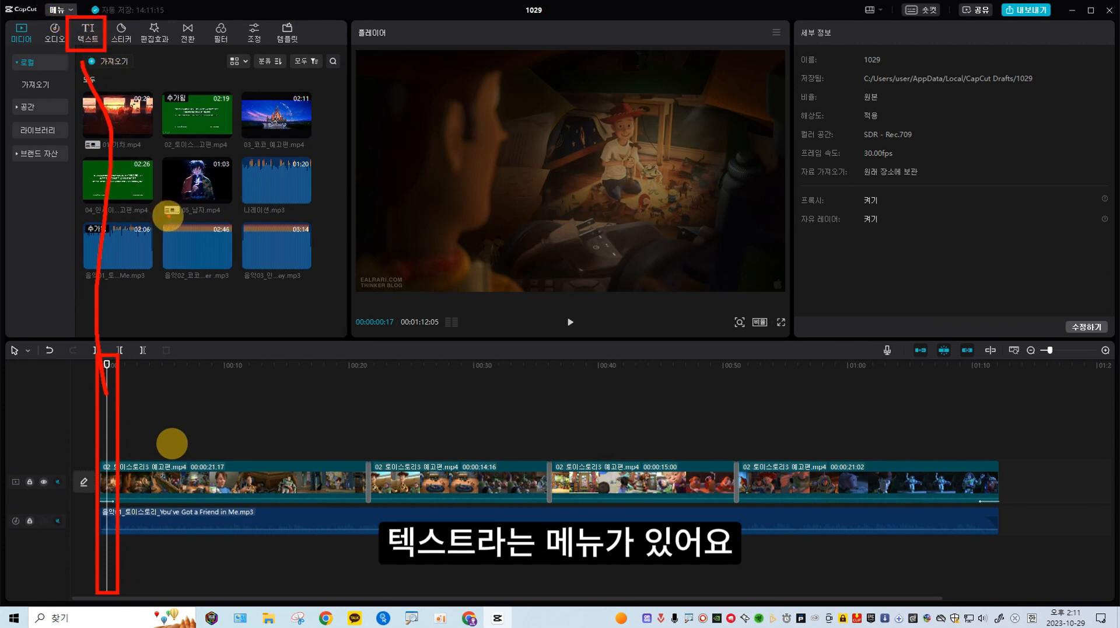
- Browse the text template categories, from titles, labels and captions through messages, Vlog and SNS
click(89, 33)
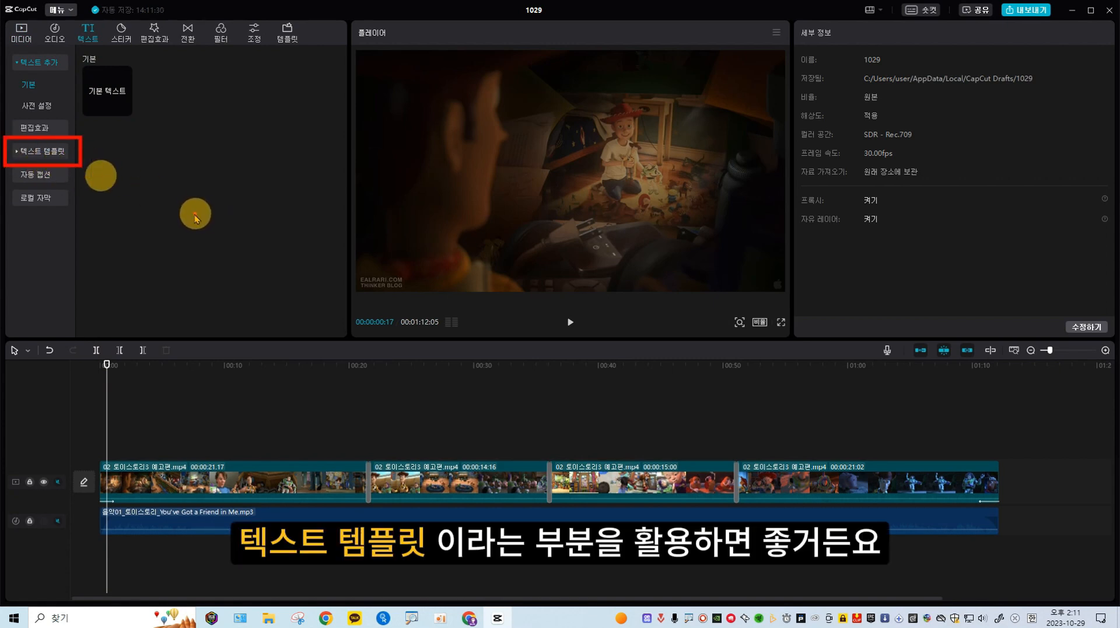
click(40, 152)
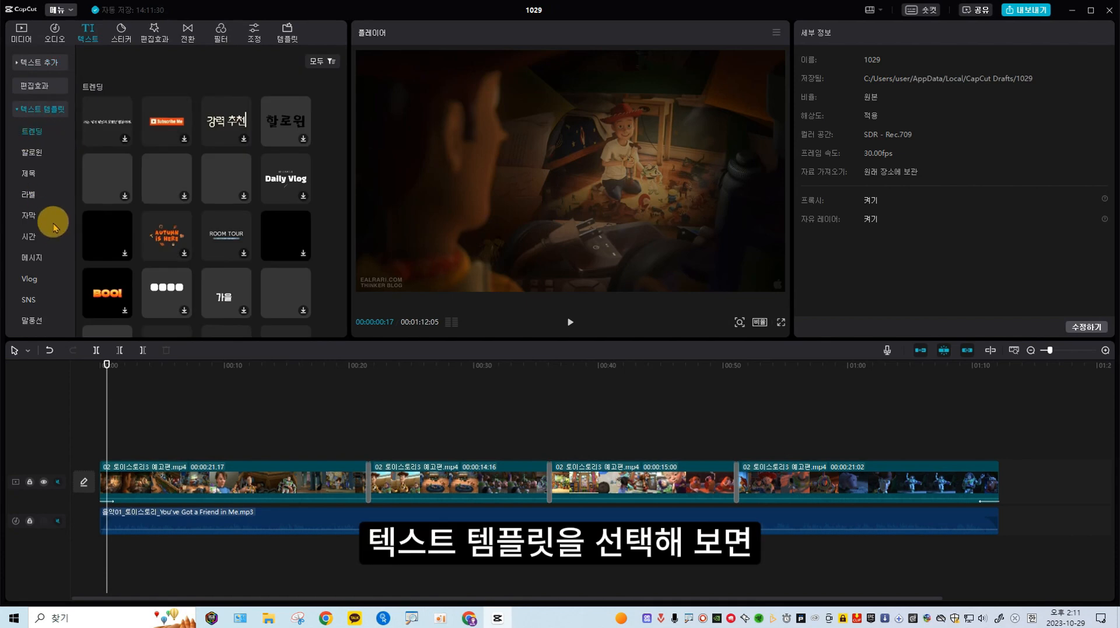
click(28, 174)
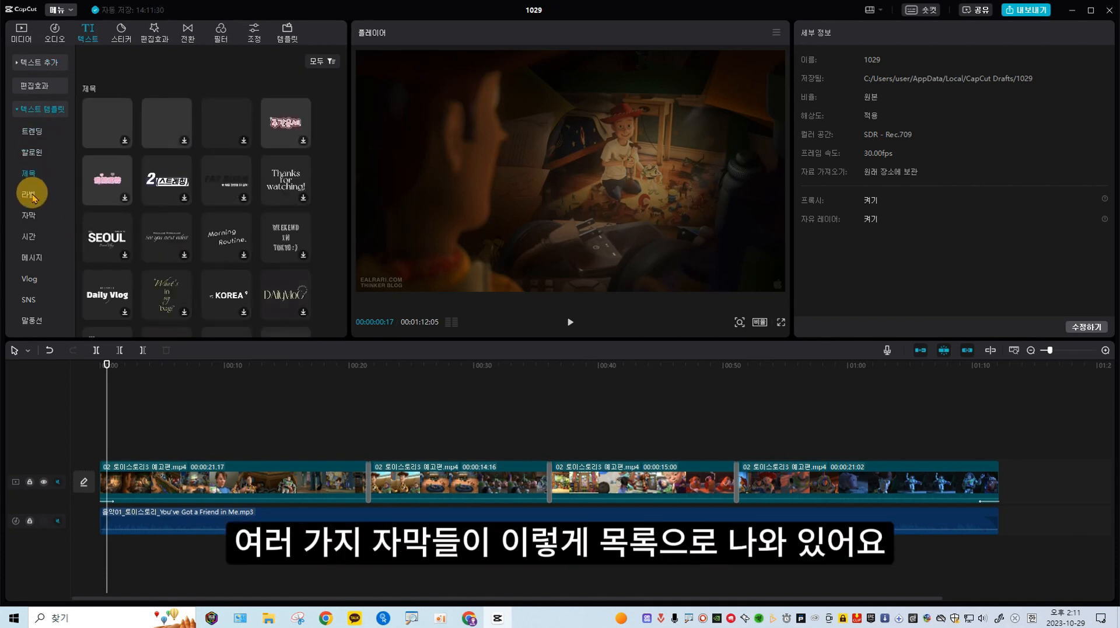
click(31, 195)
click(29, 216)
click(29, 236)
click(31, 257)
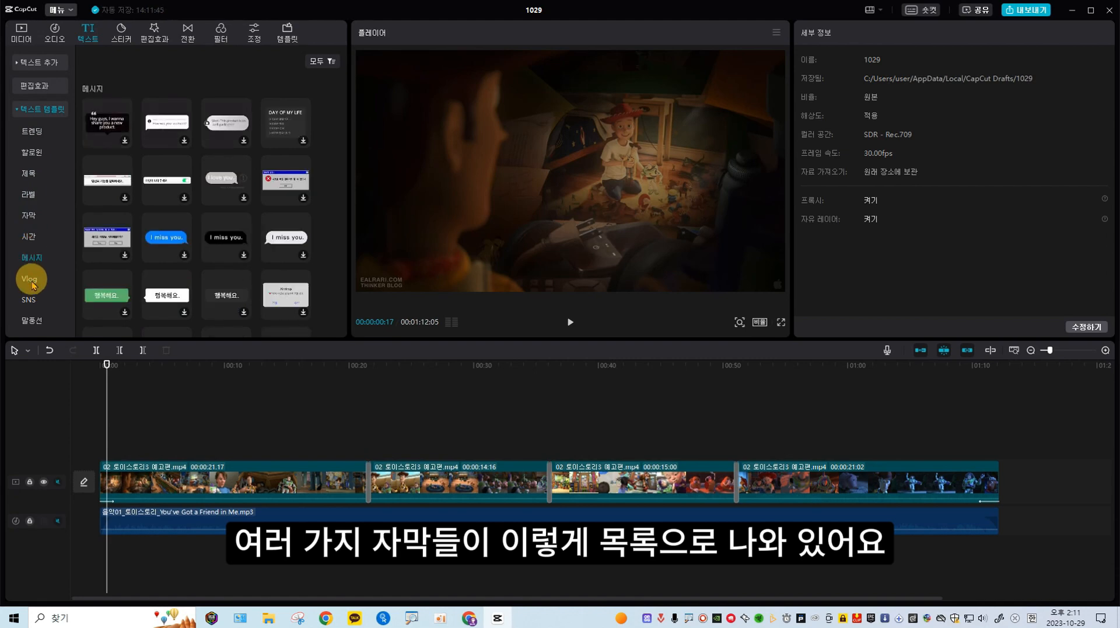
click(31, 280)
scroll(336, 198, down, 2)
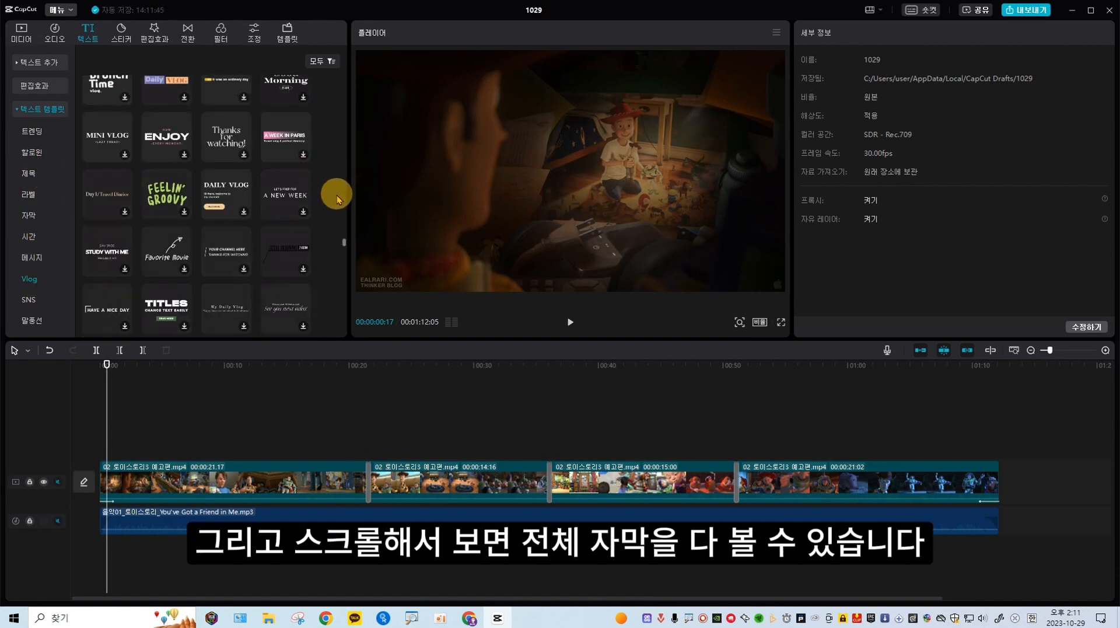
scroll(337, 198, down, 10)
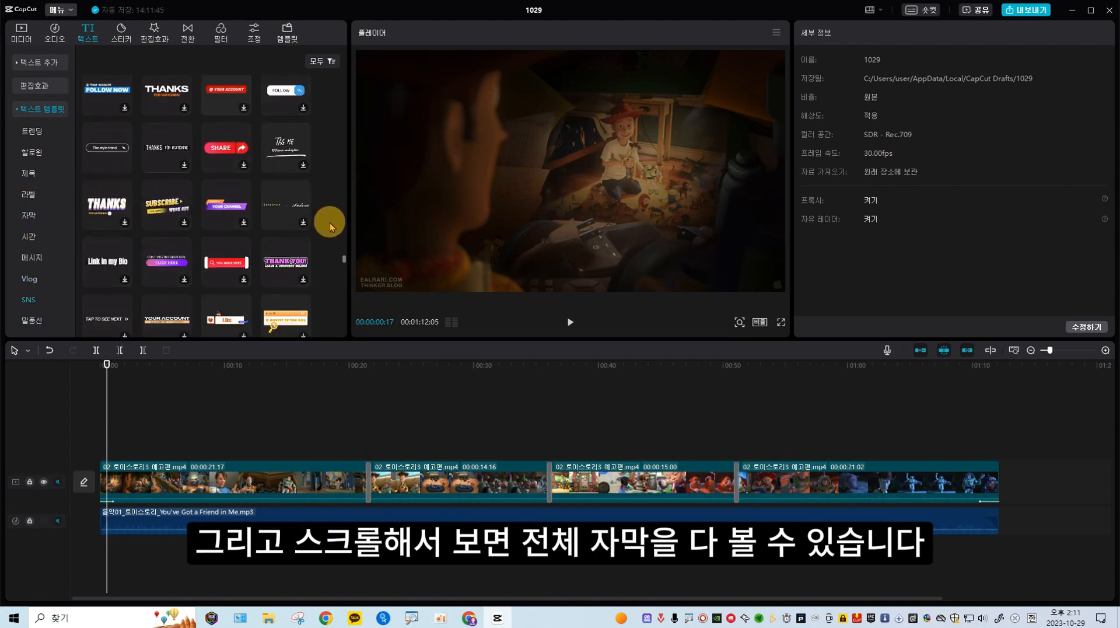
scroll(330, 226, up, 10)
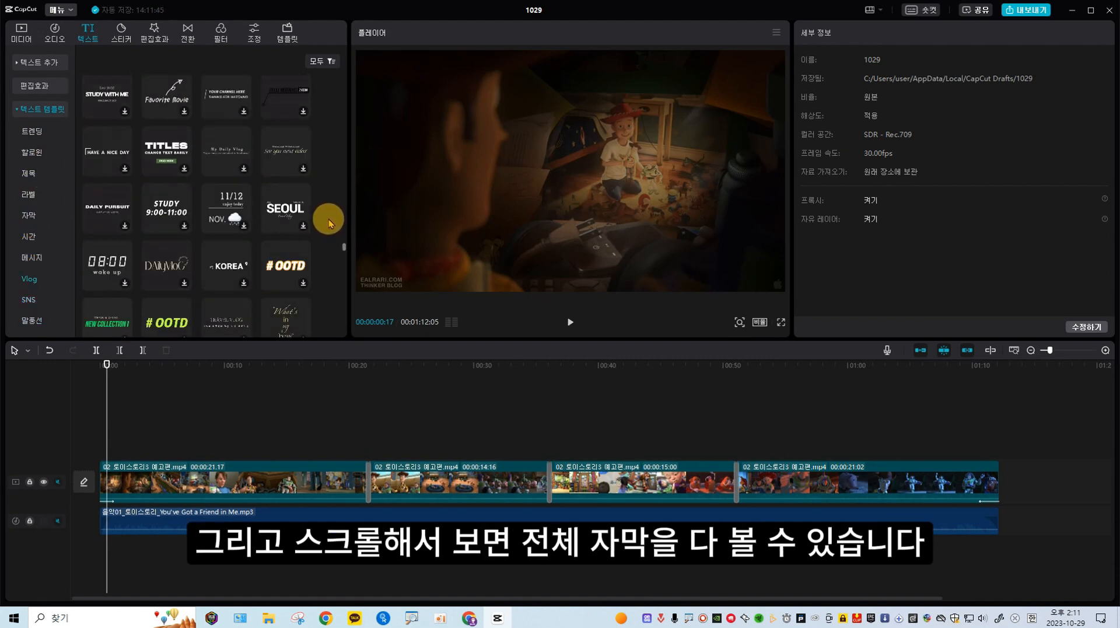
- Add the Princess Wonderland title template (제목 category) to the timeline at 00:00:00:17
click(29, 179)
scroll(330, 252, down, 5)
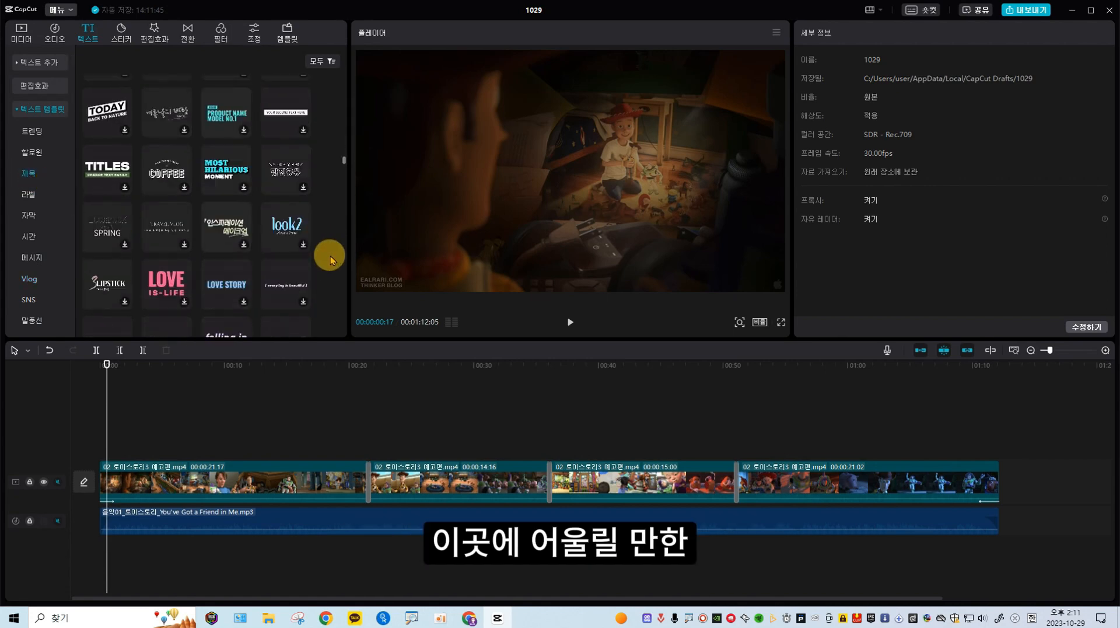
scroll(330, 259, down, 5)
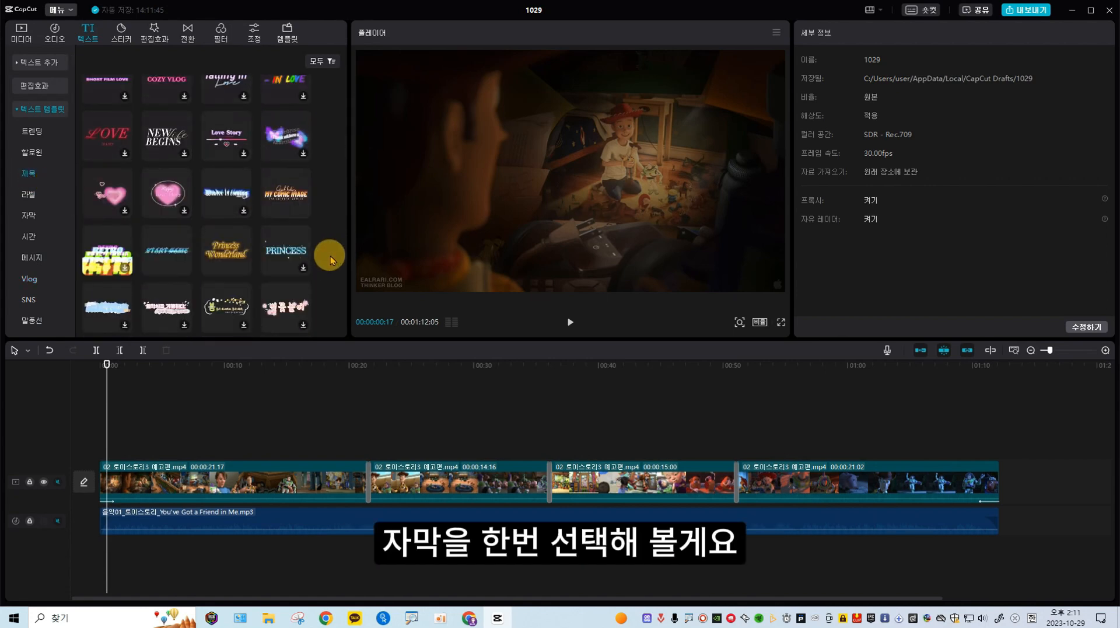
mouse_move(229, 259)
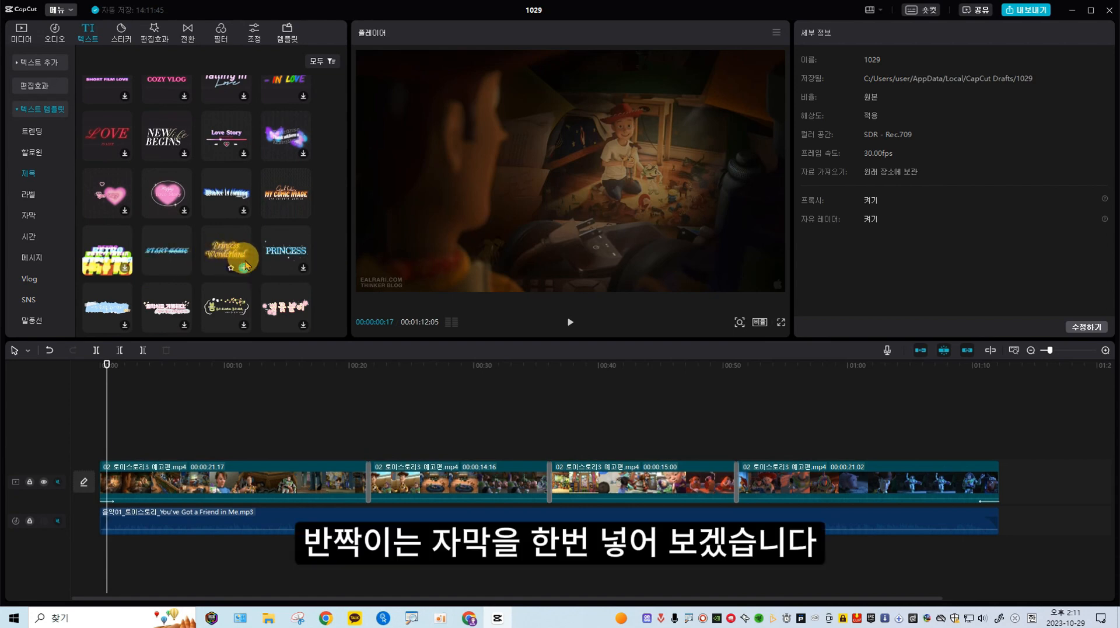
click(244, 268)
mouse_move(105, 380)
mouse_down()
mouse_move(129, 387)
mouse_move(107, 381)
mouse_up()
click(134, 475)
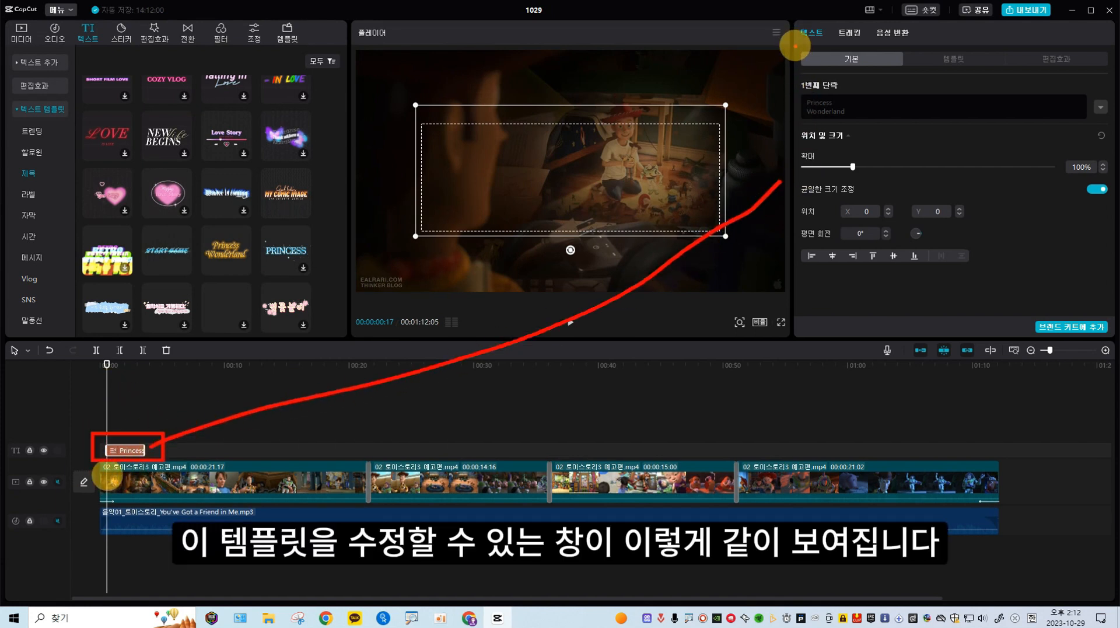
- Replace the title template's text with "토이스토리"
mouse_move(797, 51)
mouse_down()
mouse_move(833, 100)
mouse_move(1093, 288)
mouse_move(1110, 320)
mouse_move(1116, 312)
mouse_up()
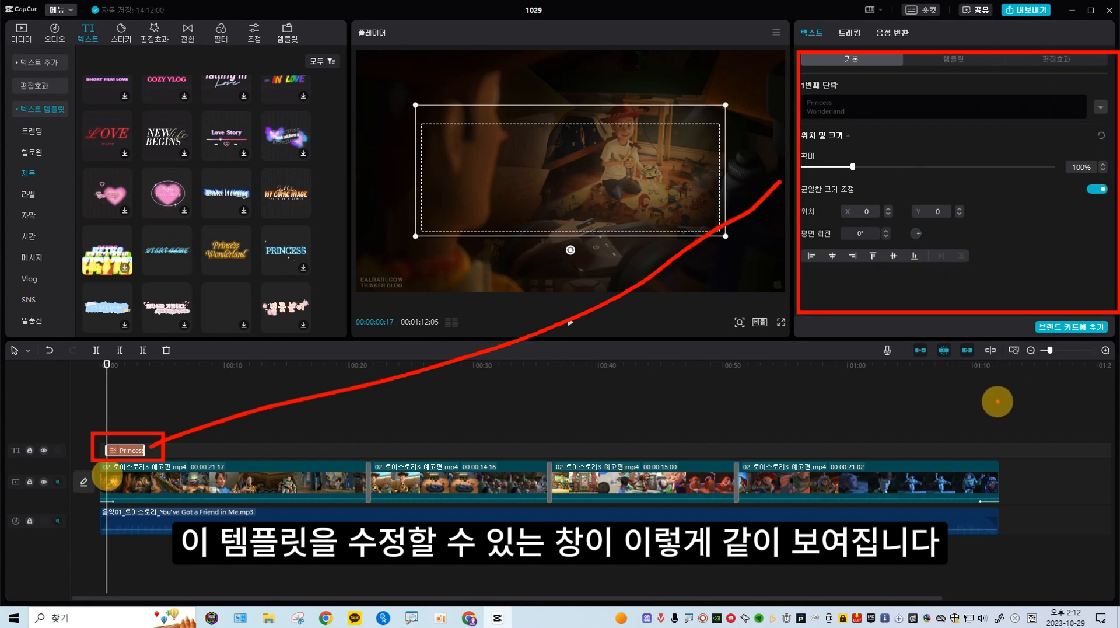
key(Escape)
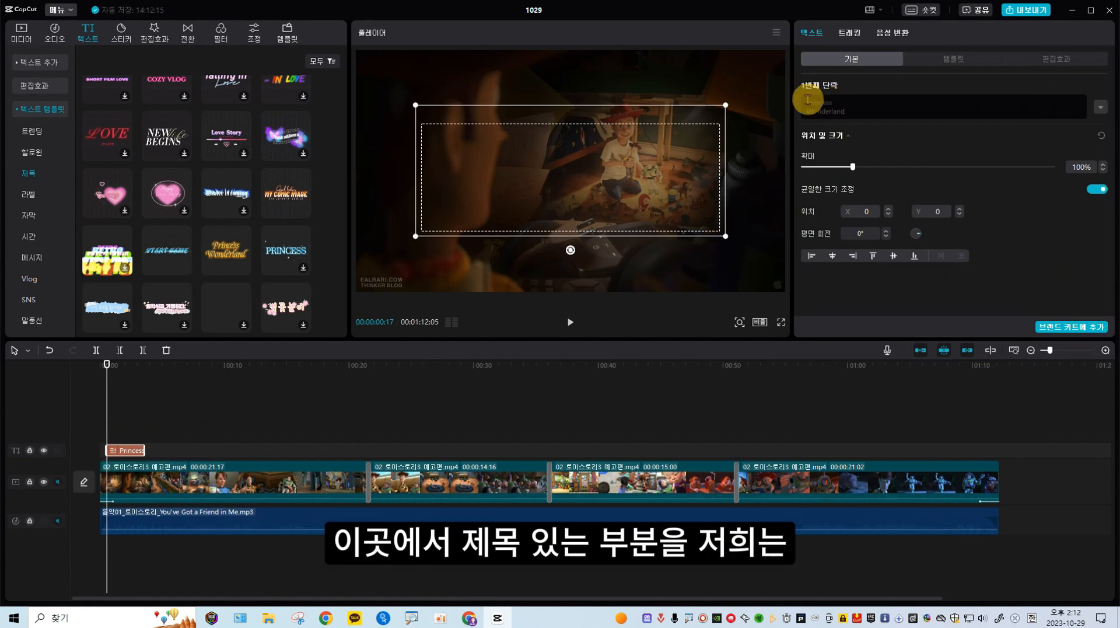
drag(807, 100, 858, 115)
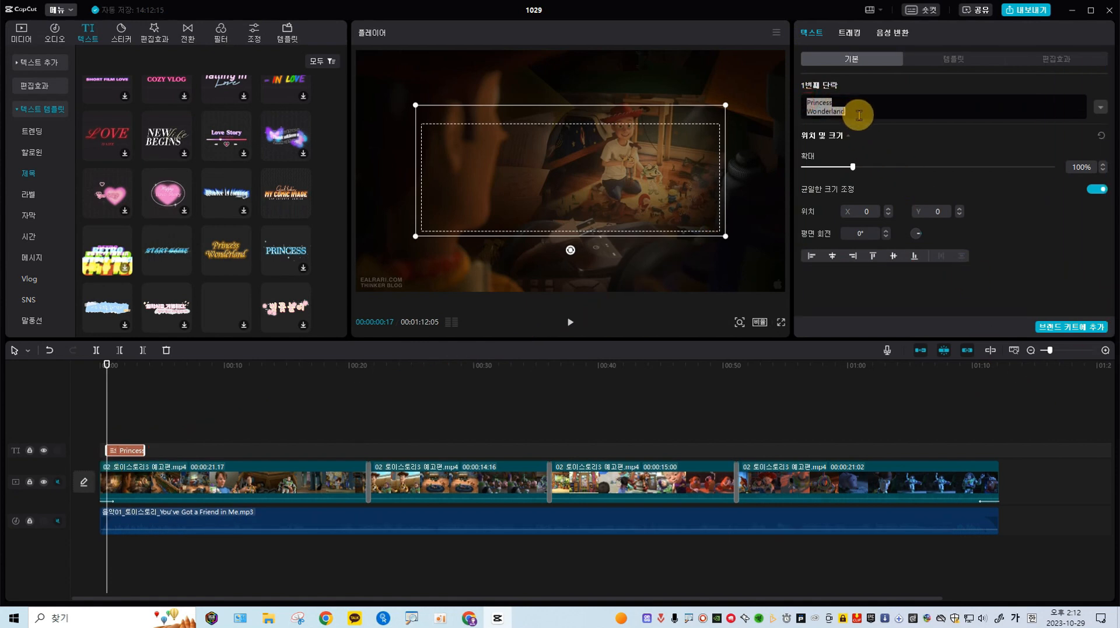
text(토)
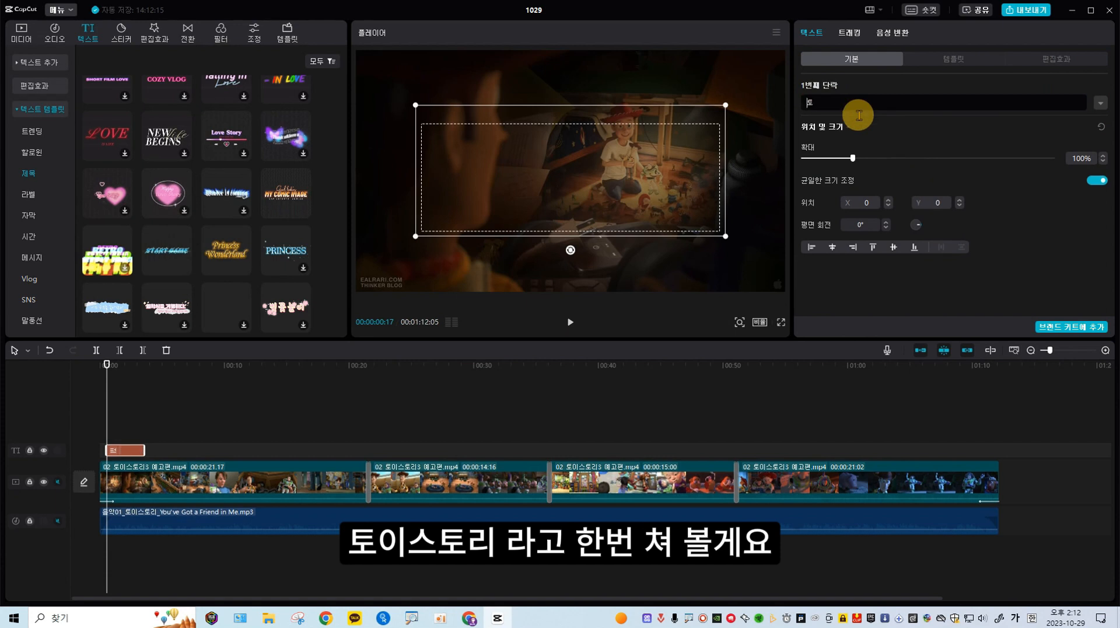
text(이스토리)
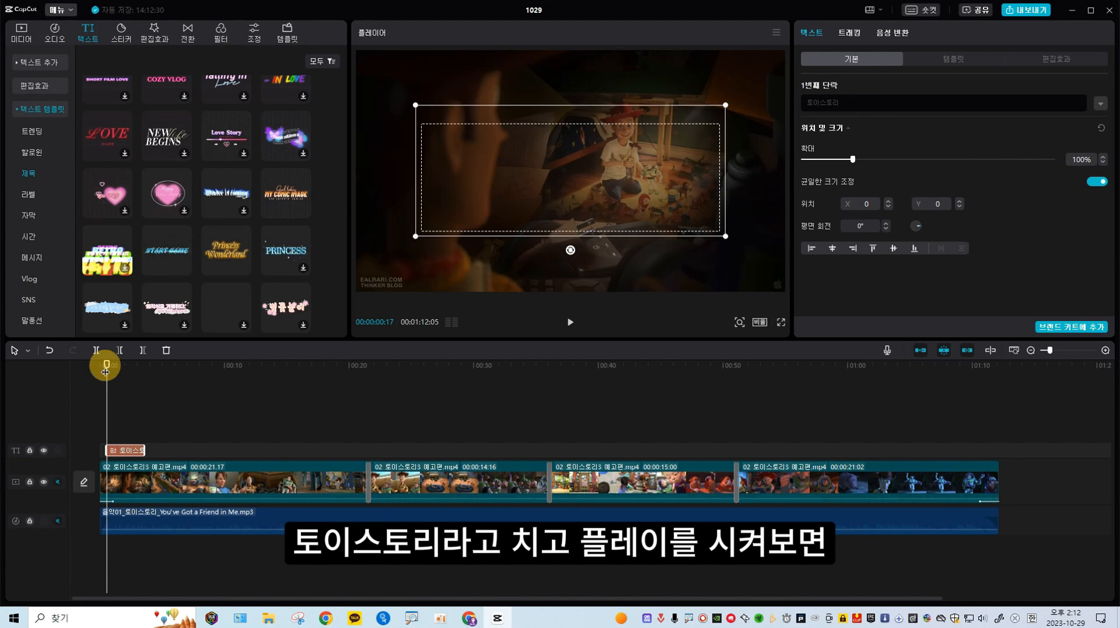
- Preview the title at 00:00:02:09, set its scale to 81%, and move it up slightly to Y position 29
key(space)
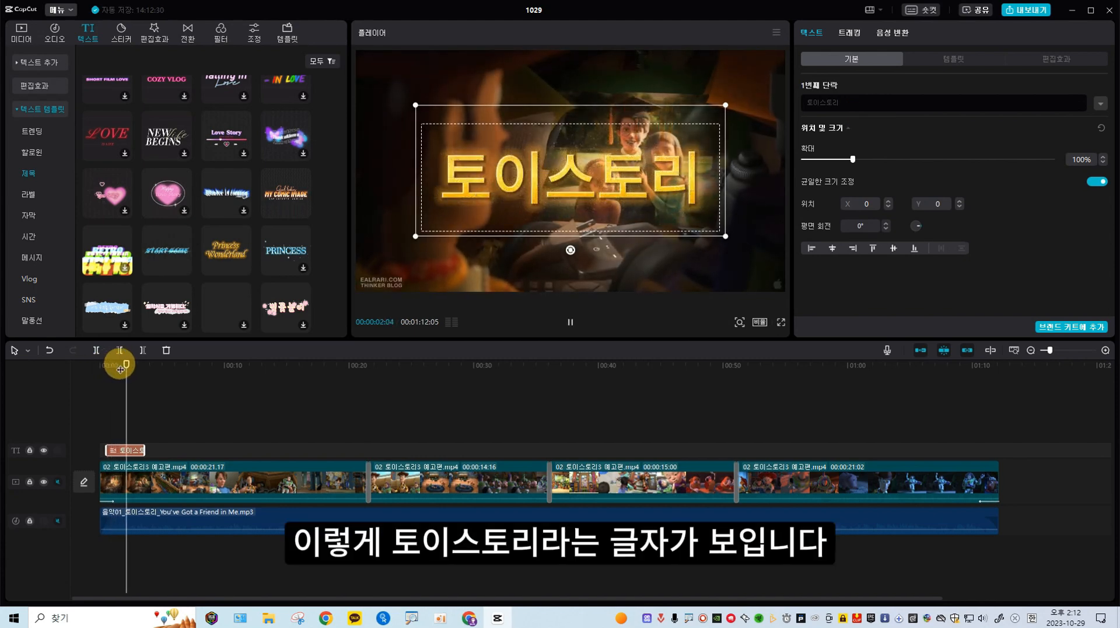
key(space)
mouse_move(134, 407)
mouse_down()
mouse_move(108, 404)
mouse_move(143, 404)
mouse_move(111, 417)
mouse_move(128, 412)
mouse_up()
drag(852, 160, 845, 161)
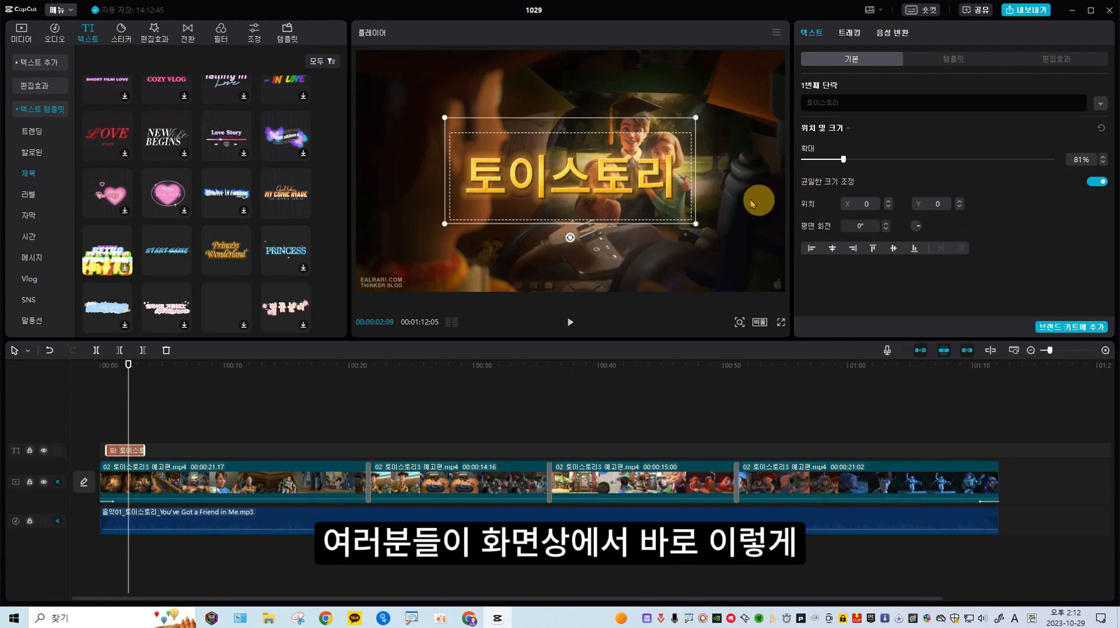
mouse_move(643, 192)
mouse_down()
mouse_move(642, 120)
mouse_move(645, 190)
mouse_up()
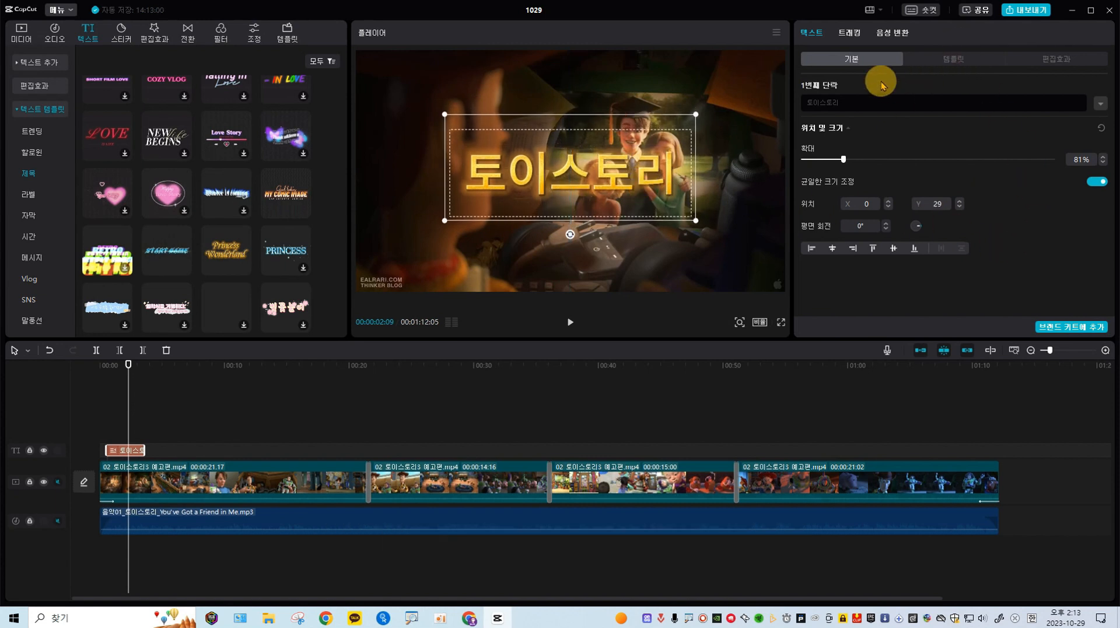
- Try the blue PRINCESS template on the title and preview it around 2 seconds
click(954, 60)
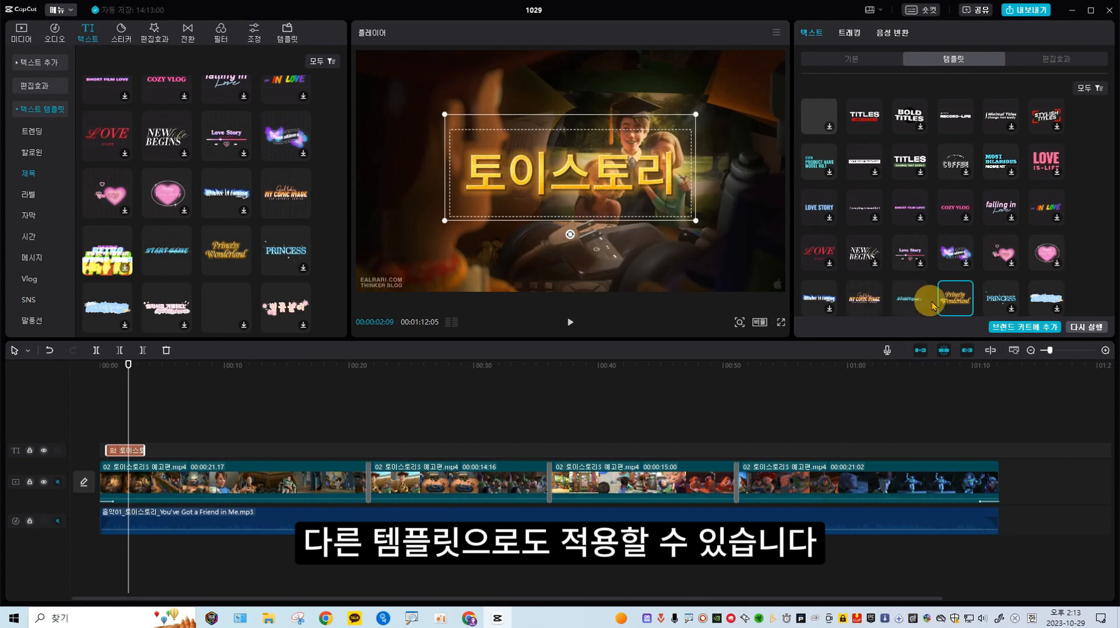
scroll(963, 274, down, 1)
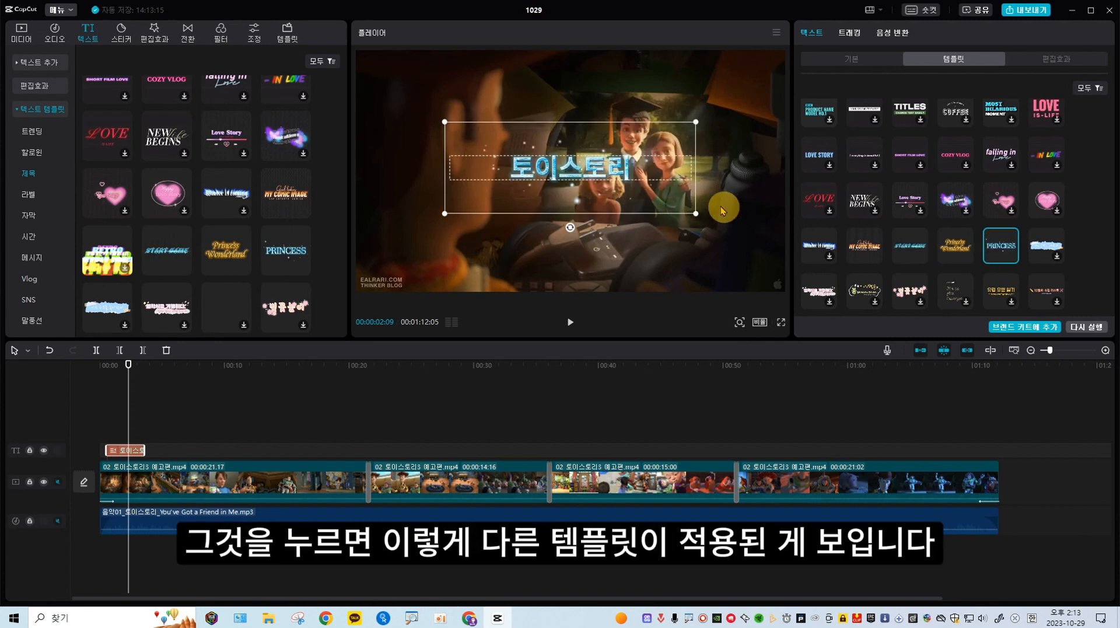
click(111, 381)
key(space)
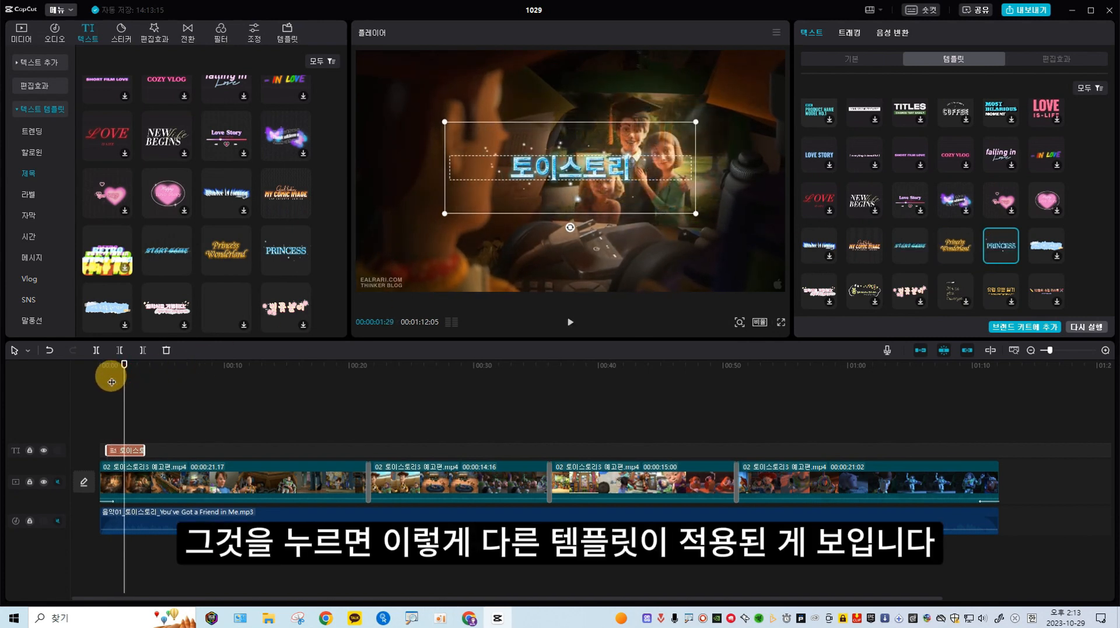
click(120, 376)
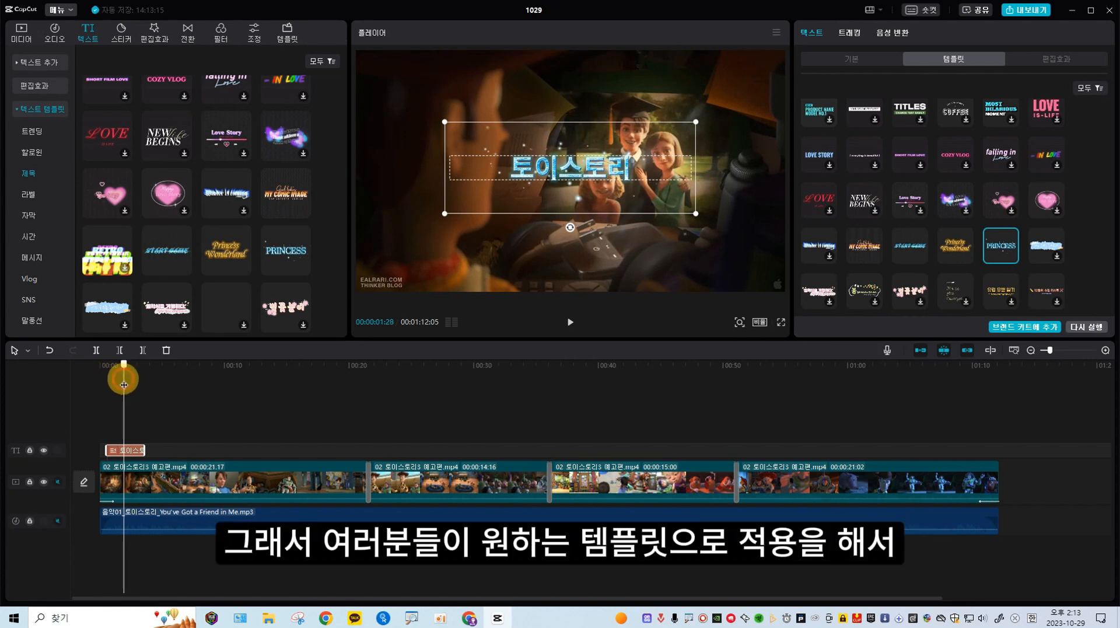
- Switch the title back to the Princess Wonderland template and play past its end to about 4 seconds
click(960, 251)
click(106, 401)
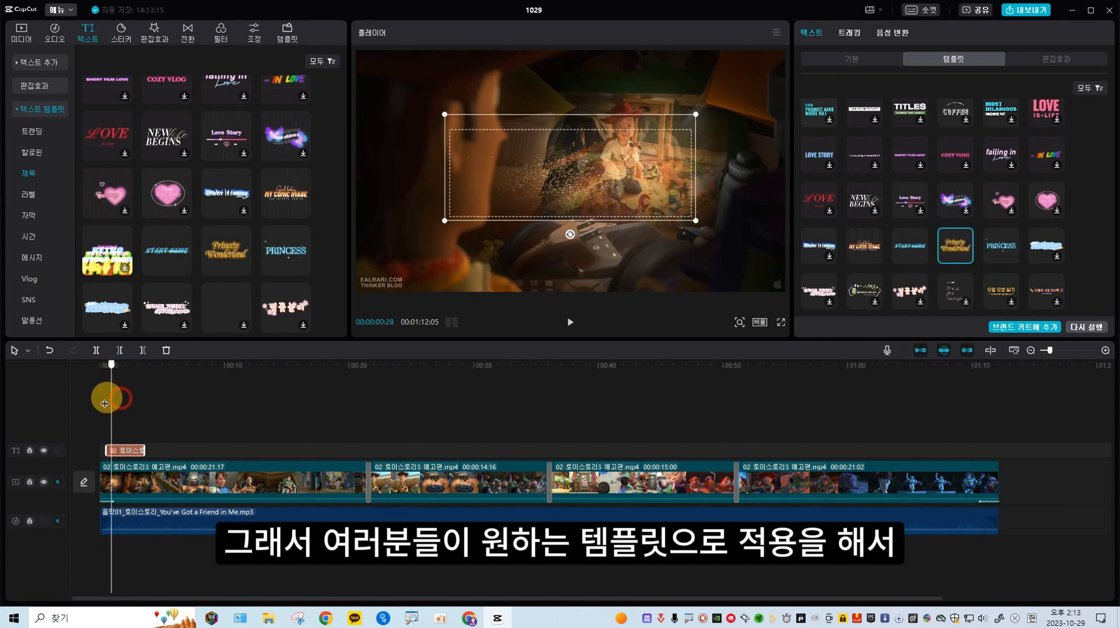
key(space)
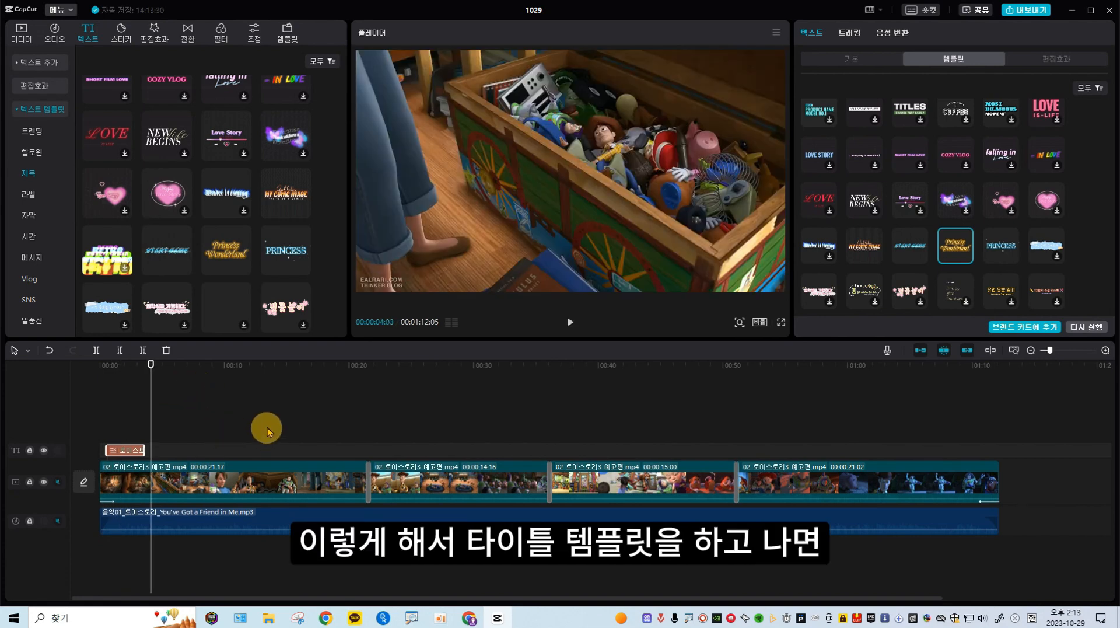
- Add a default text clip (기본 텍스트) after the title at 00:00:04:04
click(287, 412)
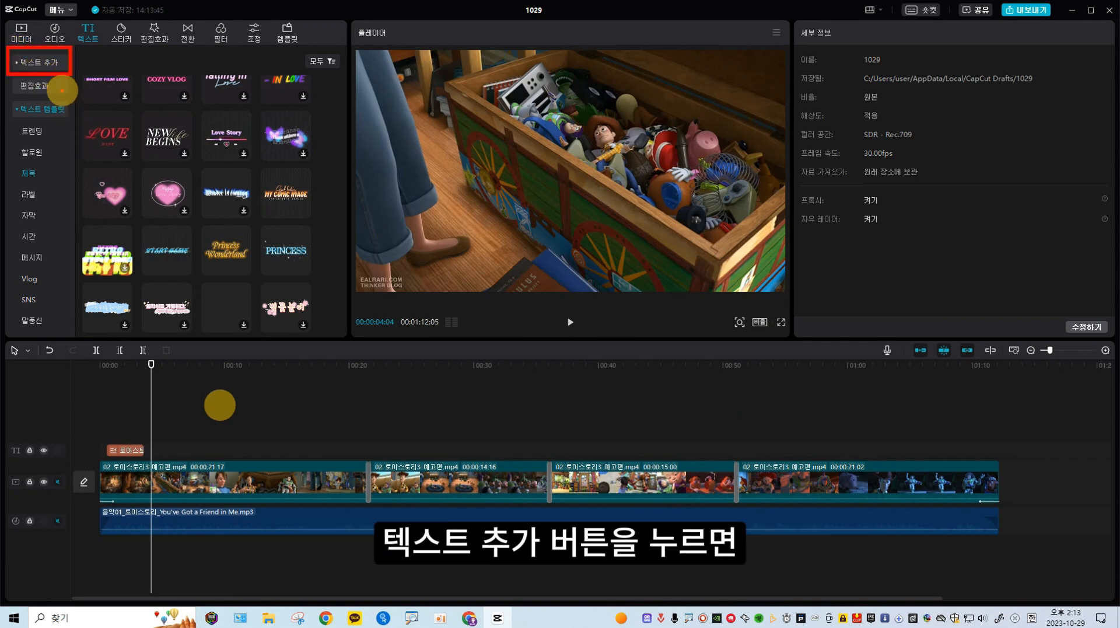
click(46, 63)
mouse_move(112, 95)
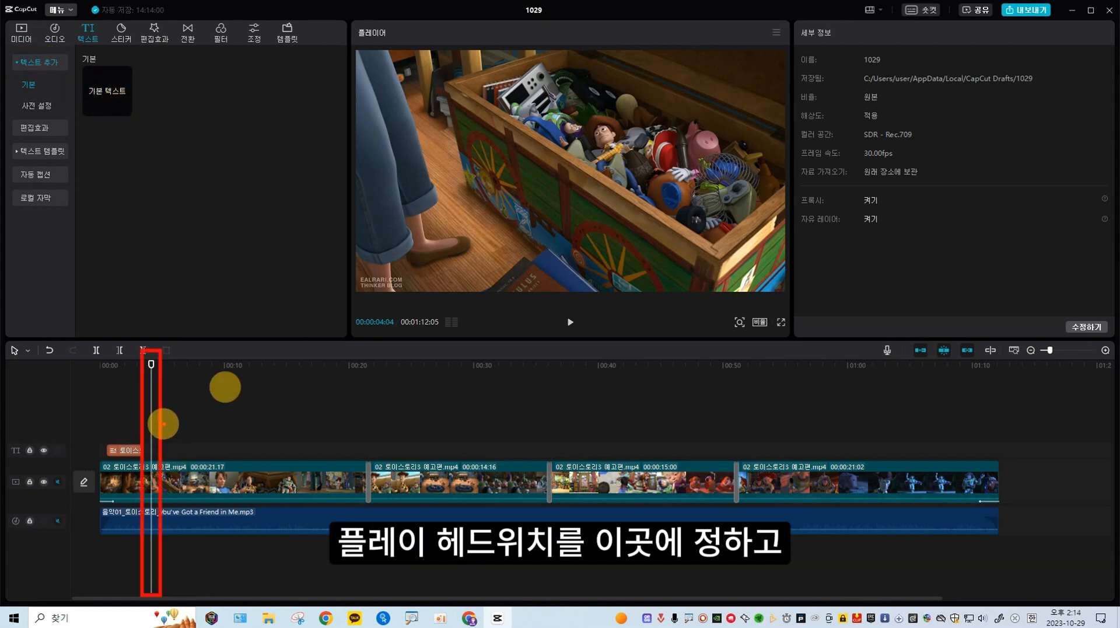
mouse_move(162, 404)
mouse_down()
mouse_move(183, 328)
mouse_move(138, 126)
mouse_up()
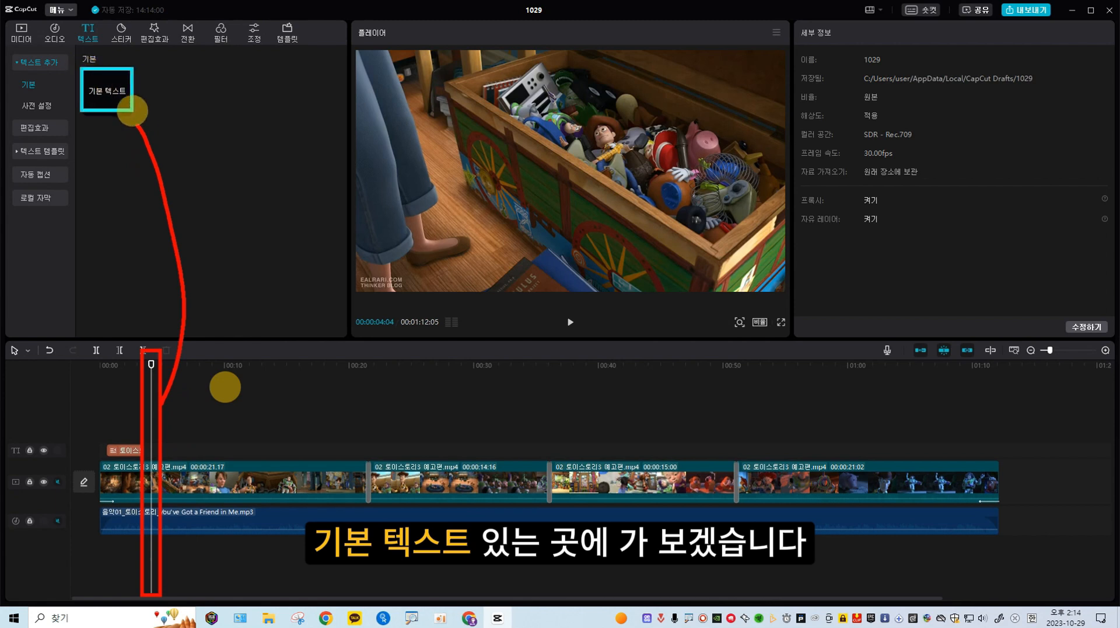
click(121, 107)
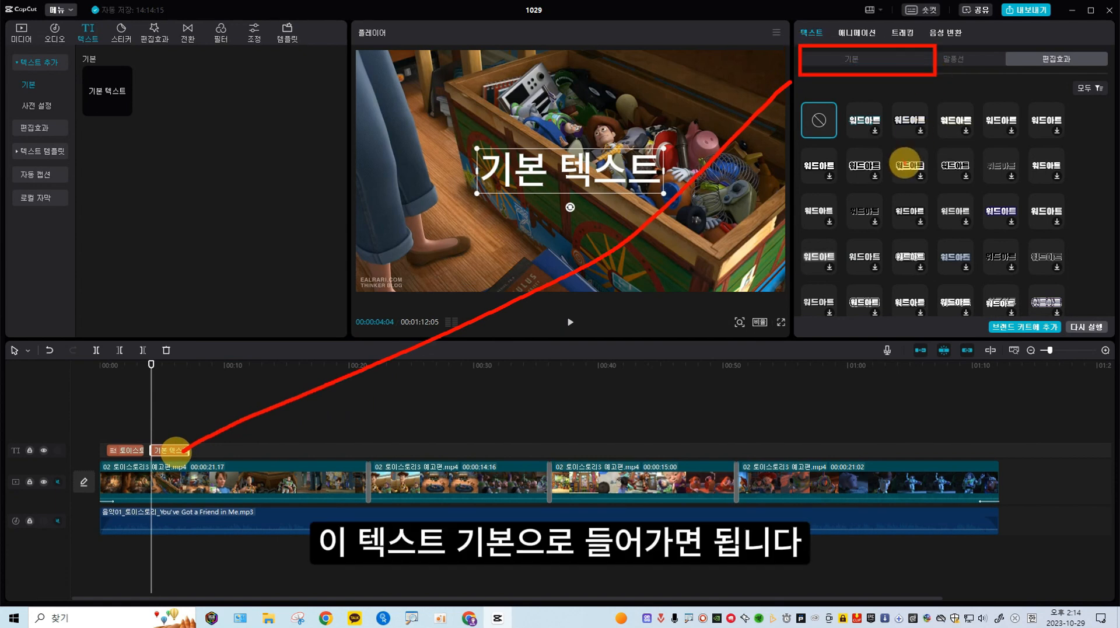
- Replace the default text clip's wording with "오늘의 영화 토이스토리입니다."
click(852, 58)
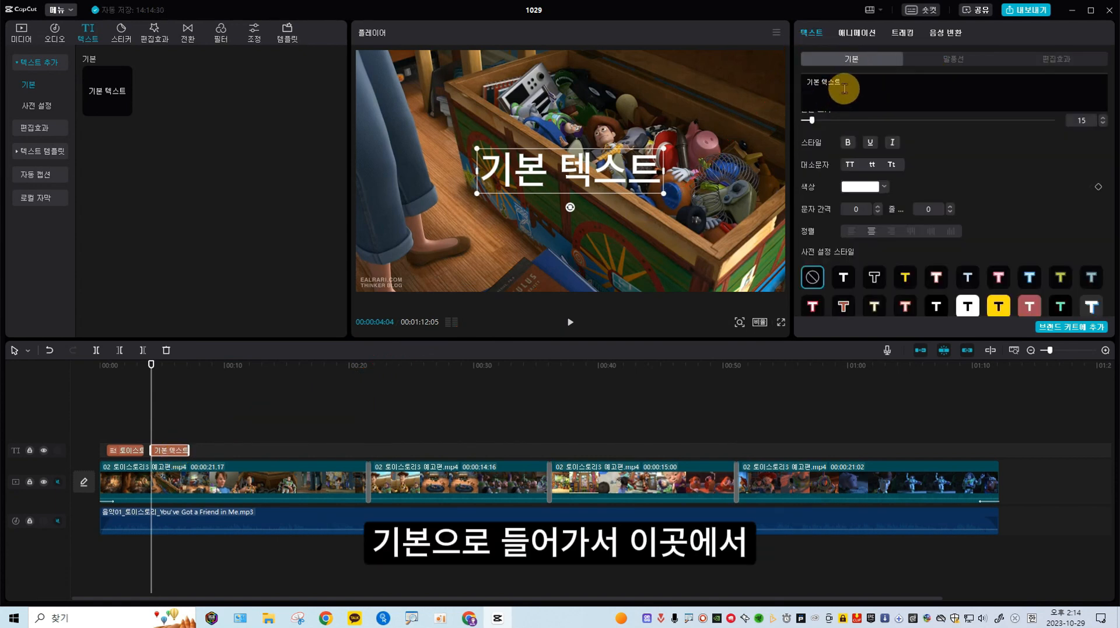
drag(845, 89, 798, 88)
text(오늘의 영)
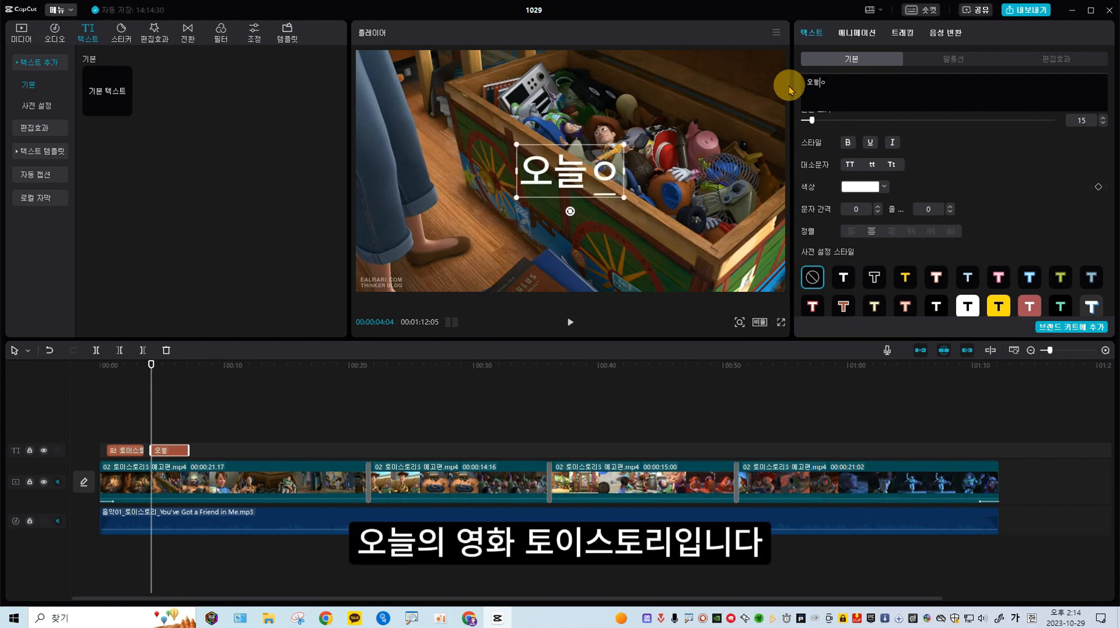
text(화 토이슽)
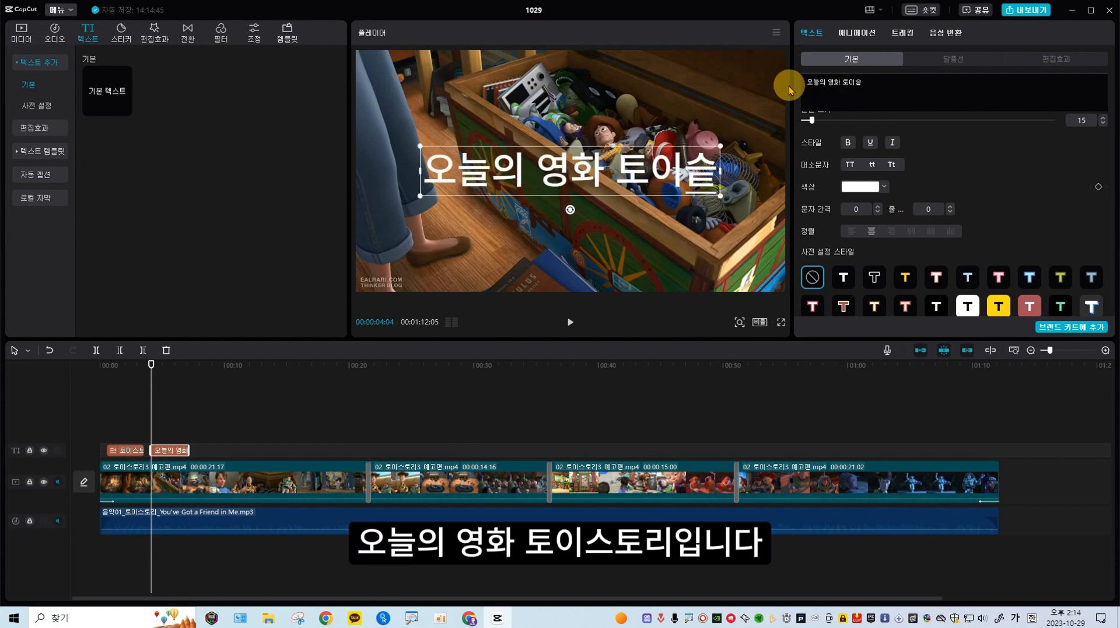
key(BackSpace)
text(스토리입니다.)
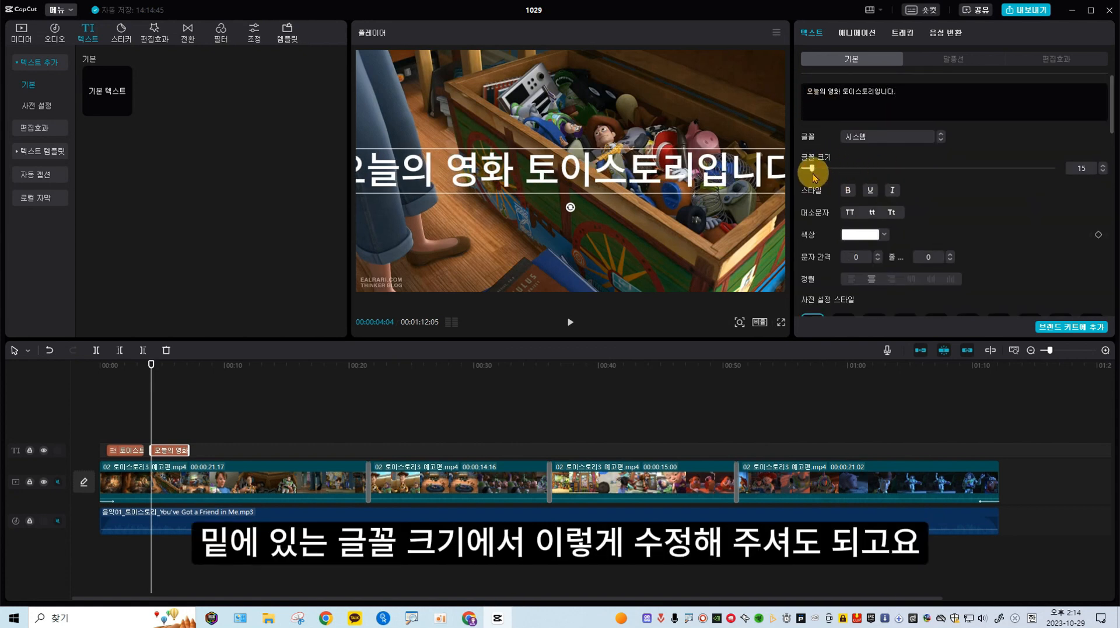
- Format the subtitle in the 시스템 font at size 12, centred near the lower edge of the video frame
mouse_move(811, 173)
mouse_down()
mouse_move(715, 158)
mouse_move(769, 137)
mouse_move(712, 175)
mouse_move(655, 186)
mouse_move(658, 261)
mouse_move(657, 251)
mouse_move(647, 271)
mouse_up()
click(926, 136)
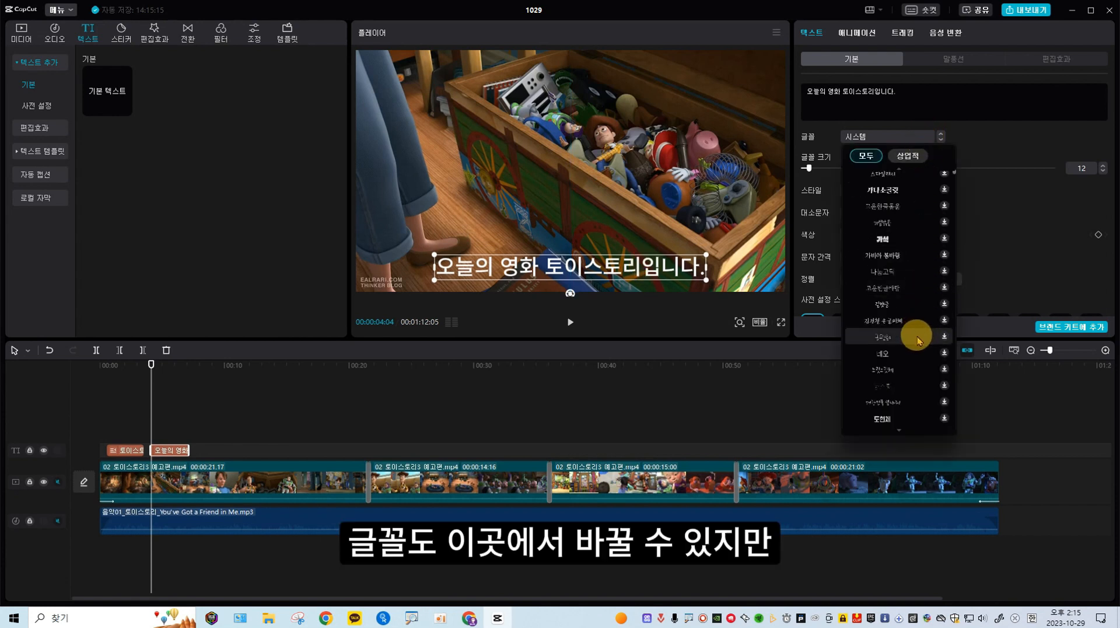
scroll(916, 338, up, 5)
click(872, 194)
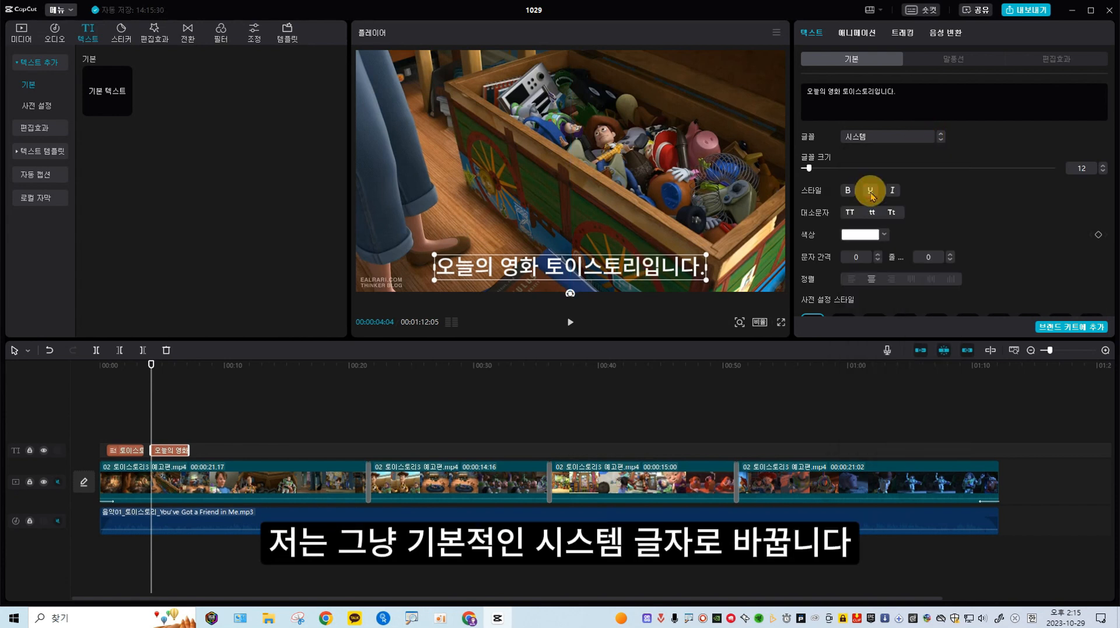
- Look through the available fonts and the text colour palette for the subtitle
click(913, 140)
scroll(914, 403, down, 2)
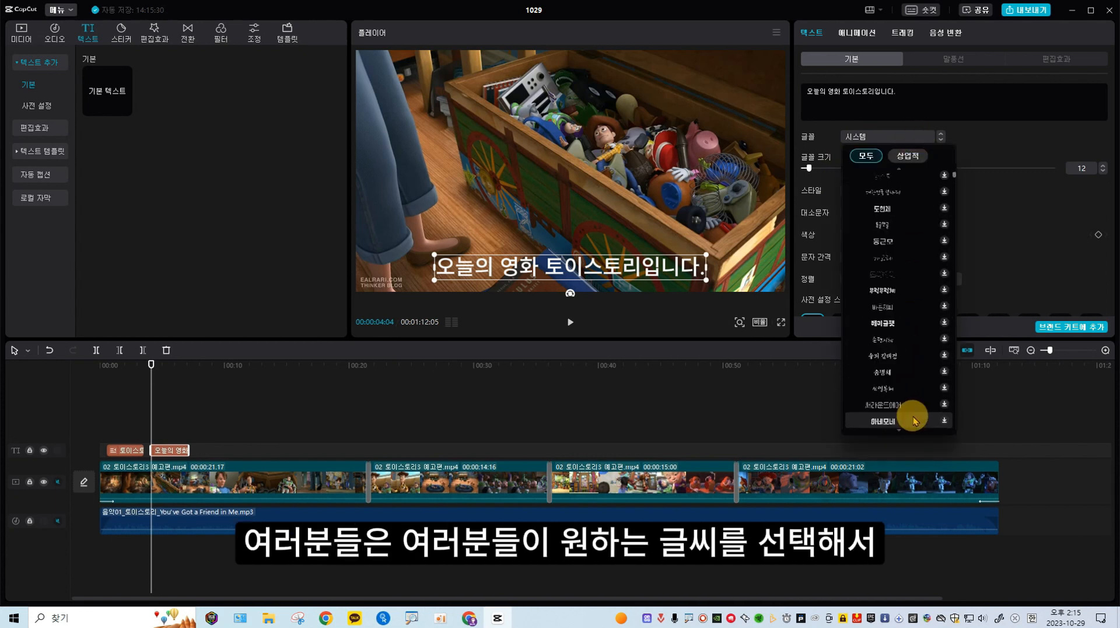
click(870, 139)
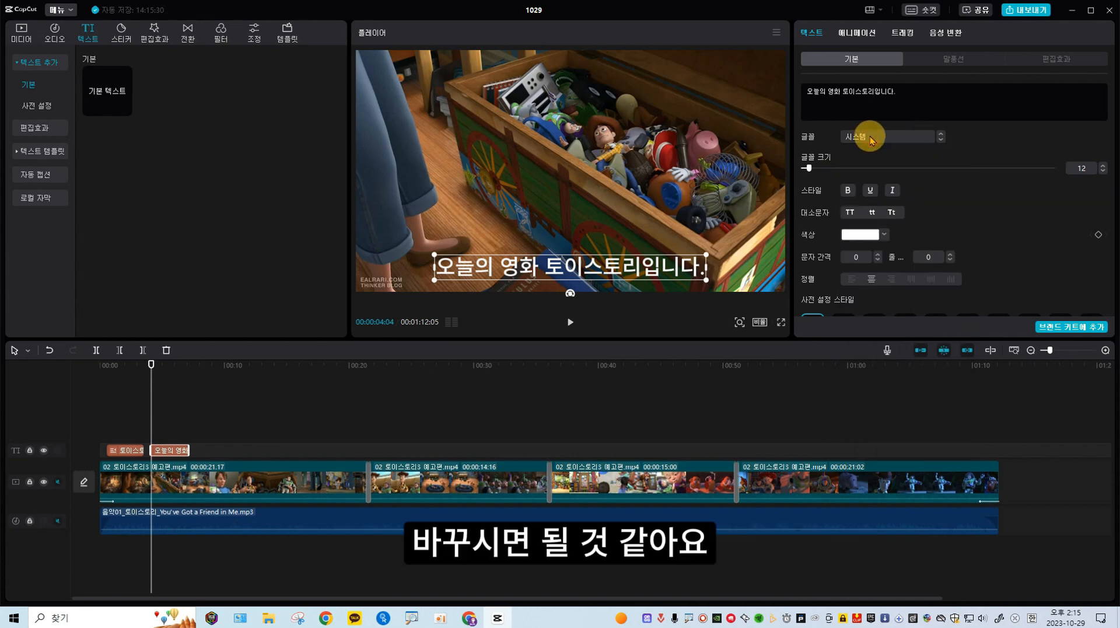
click(868, 235)
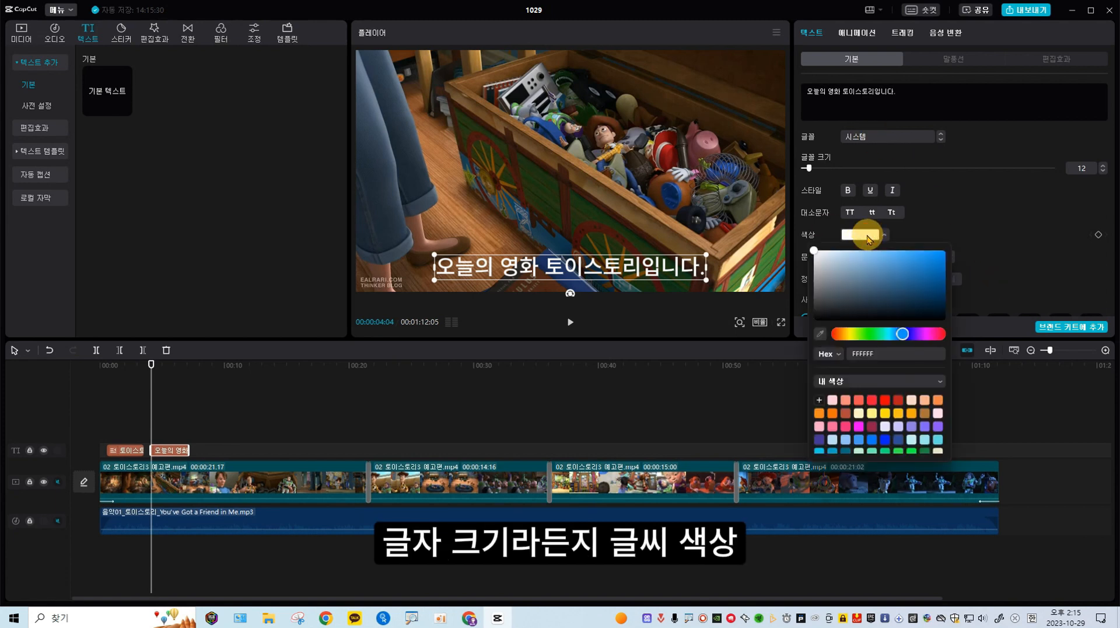
click(1004, 291)
- Try several preset styles on the subtitle and apply the one with white text on a black background
scroll(1002, 255, down, 1)
scroll(1002, 254, down, 2)
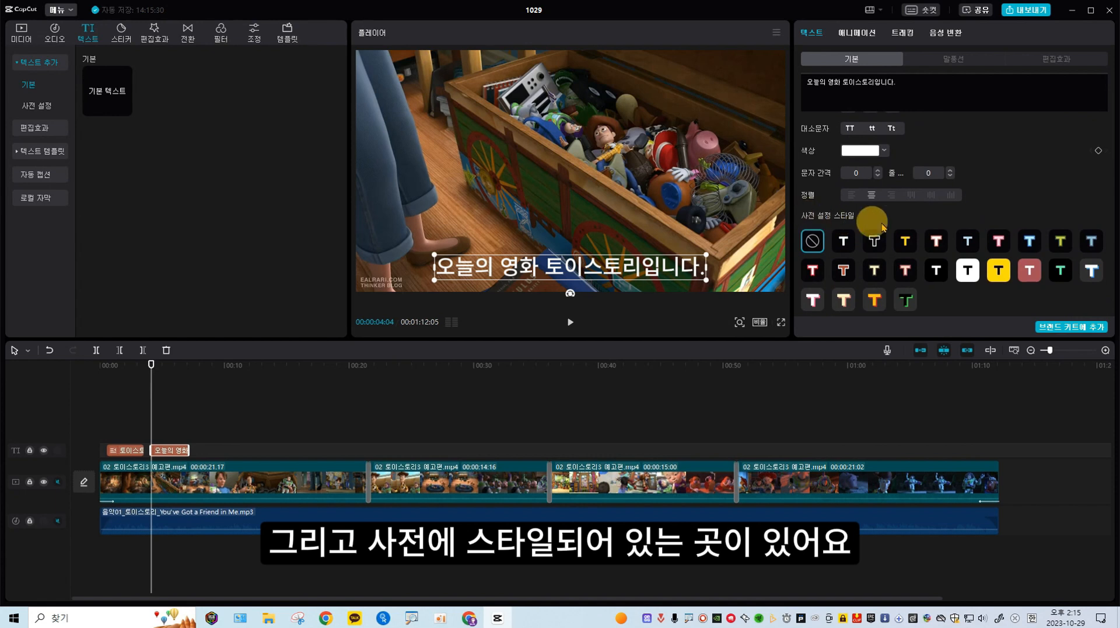
scroll(957, 306, down, 1)
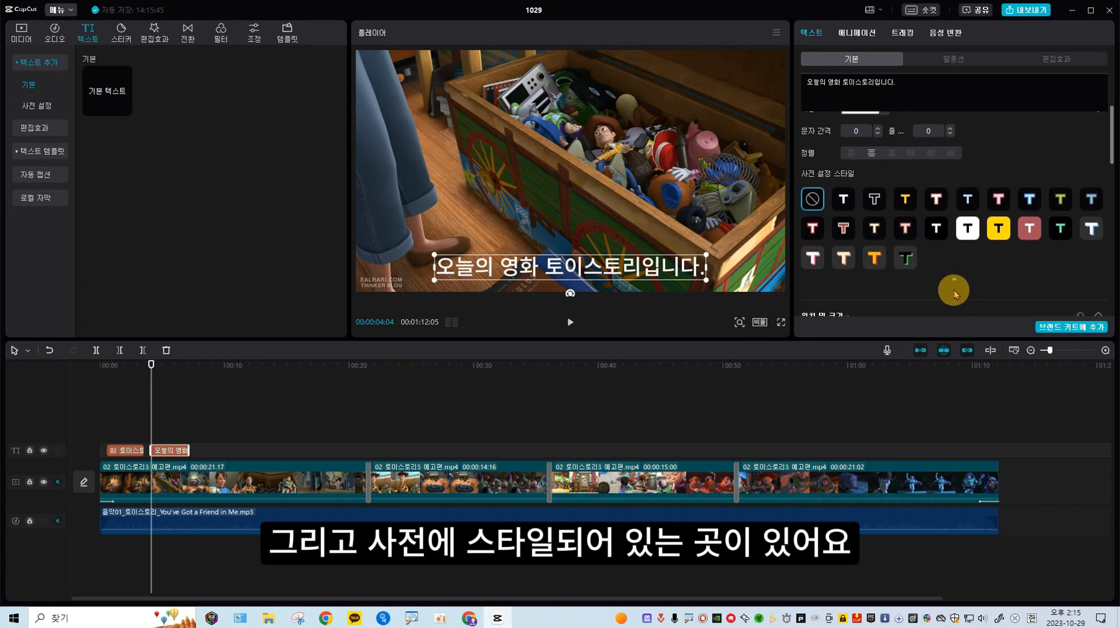
click(844, 202)
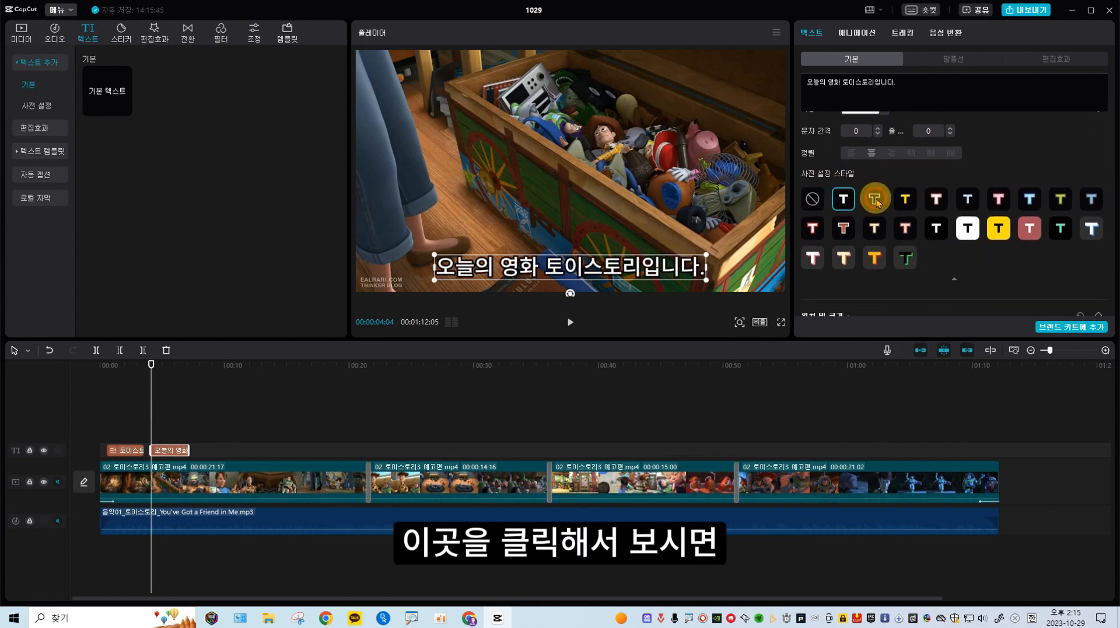
click(935, 200)
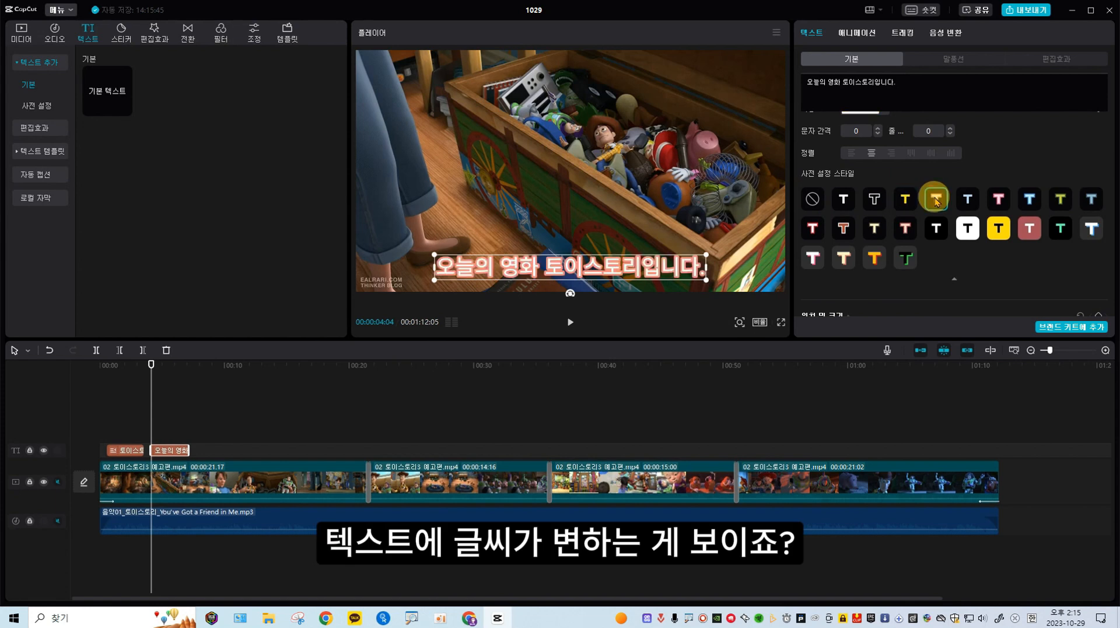
click(966, 202)
click(936, 228)
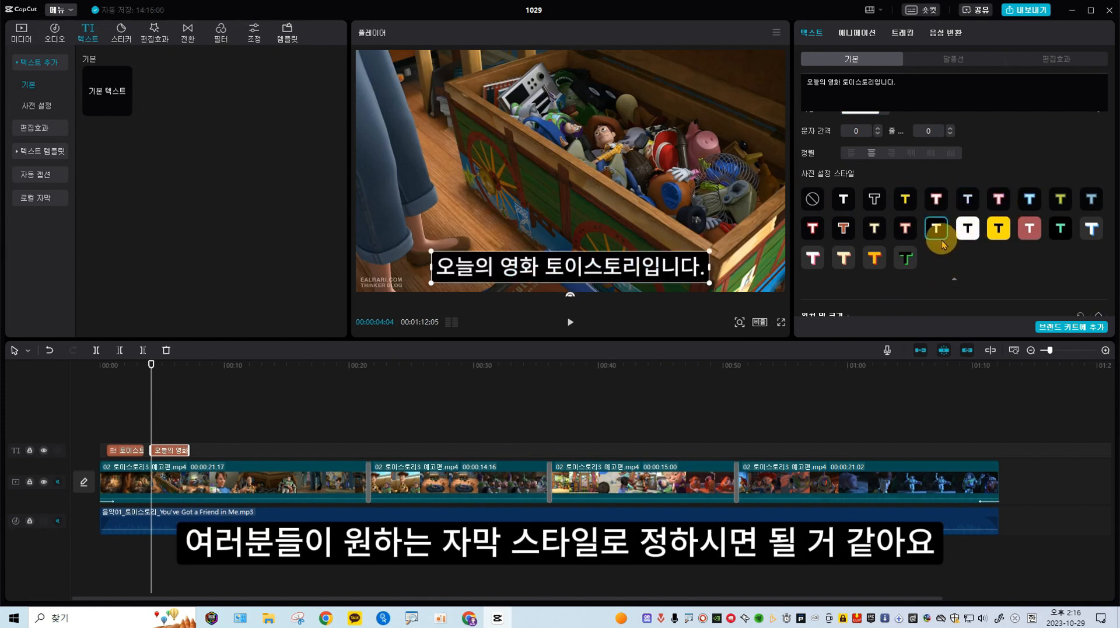
- Scale the subtitle down to 59% and leave its opacity at 100%
scroll(957, 259, down, 1)
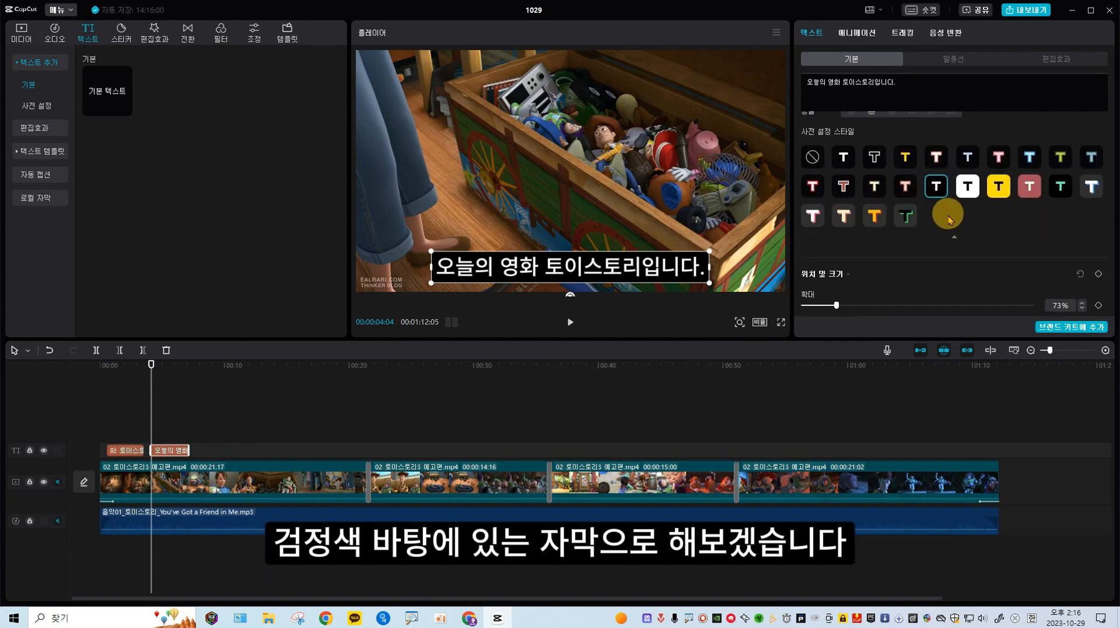
scroll(974, 250, down, 1)
drag(836, 268, 831, 261)
scroll(1000, 280, down, 5)
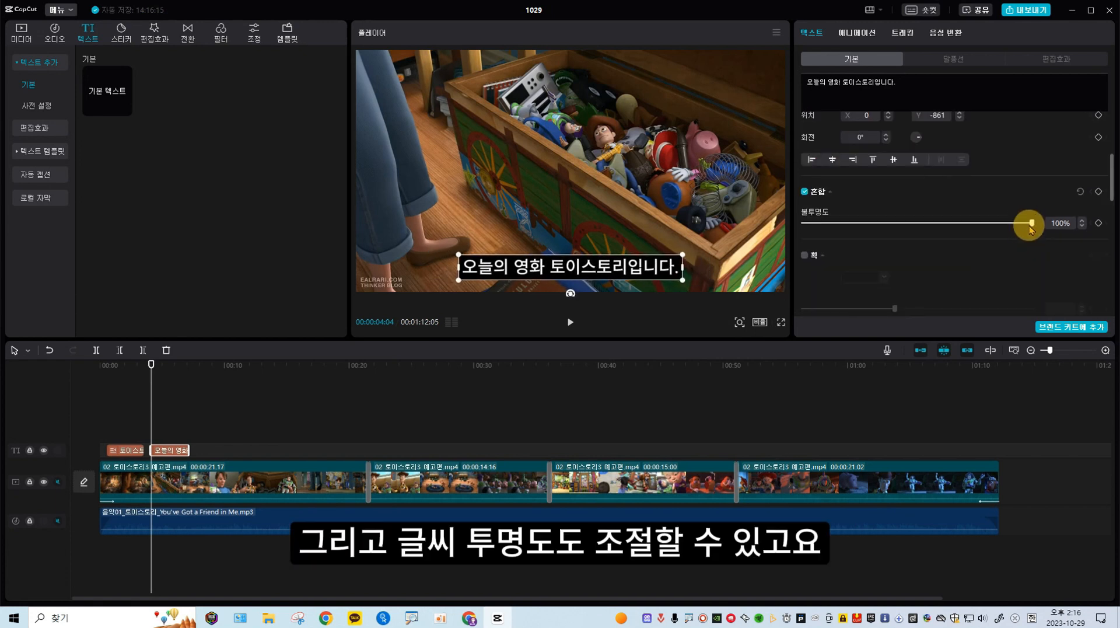
mouse_move(1020, 227)
mouse_down()
mouse_move(957, 225)
mouse_move(1038, 230)
mouse_up()
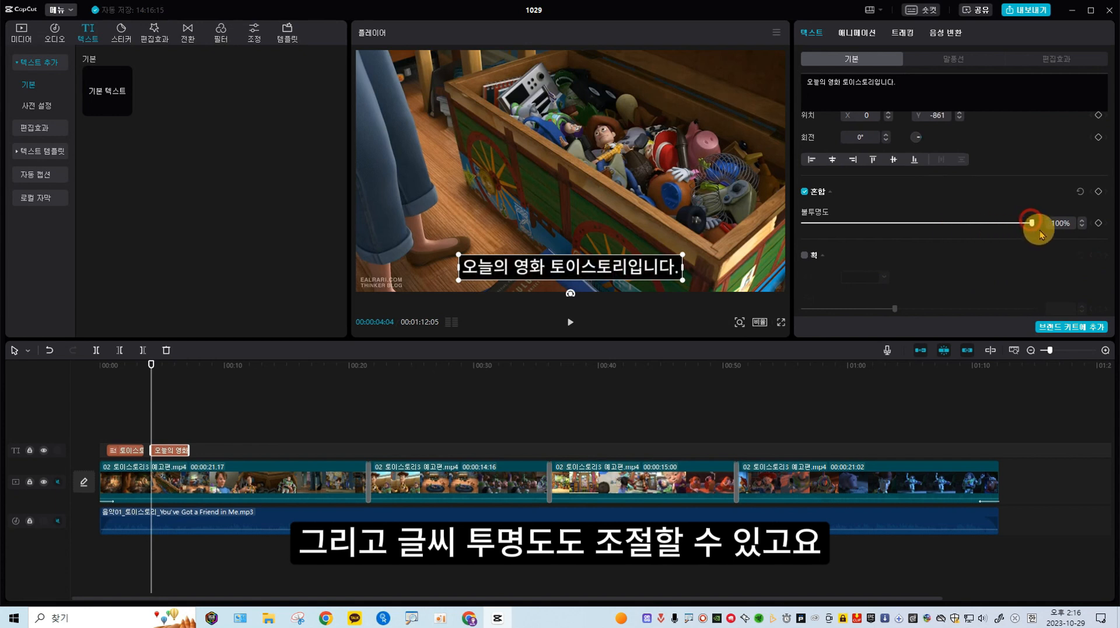
- Set the subtitle background's corner rounding to 16%, its height to 15% and its width to 13%
scroll(970, 285, down, 3)
scroll(972, 268, down, 3)
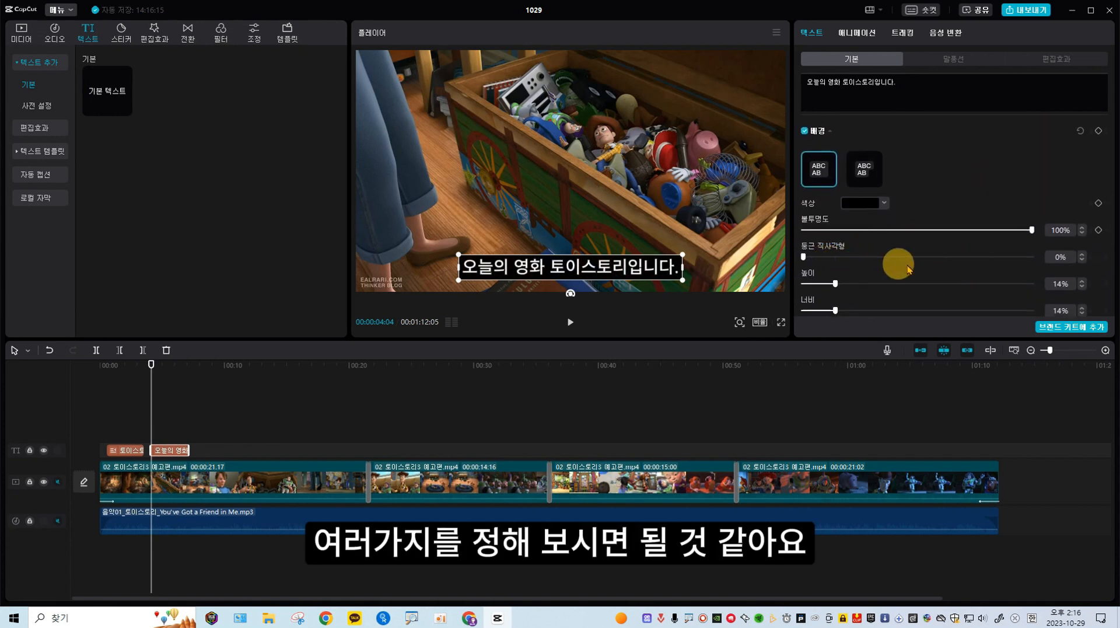
scroll(922, 275, down, 1)
mouse_move(838, 246)
mouse_down()
mouse_move(921, 268)
mouse_move(834, 272)
mouse_up()
click(823, 216)
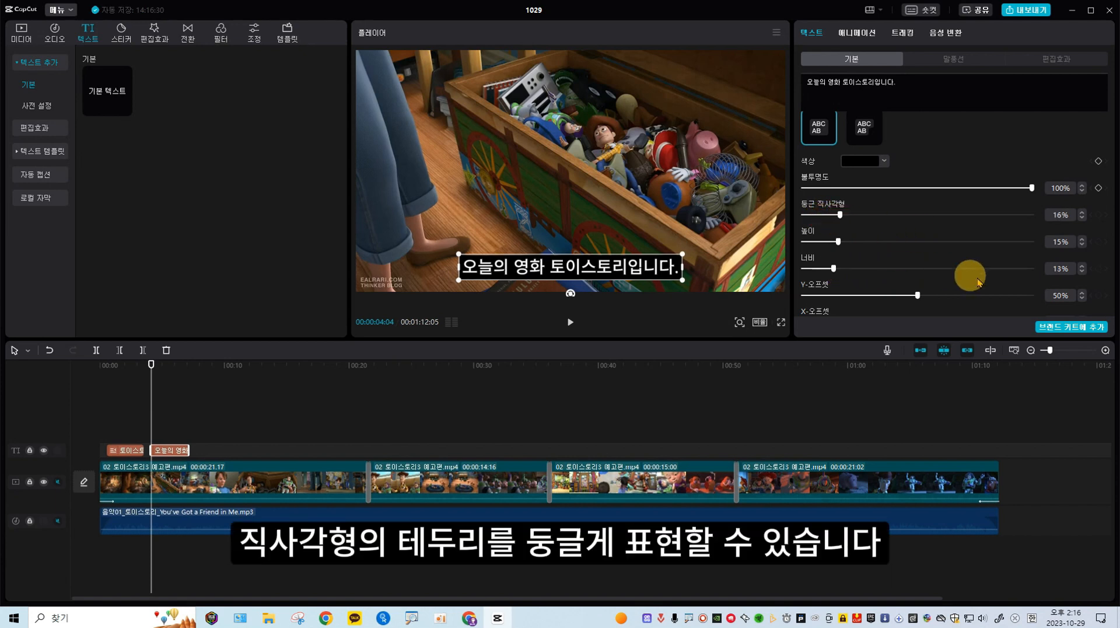
scroll(957, 280, down, 4)
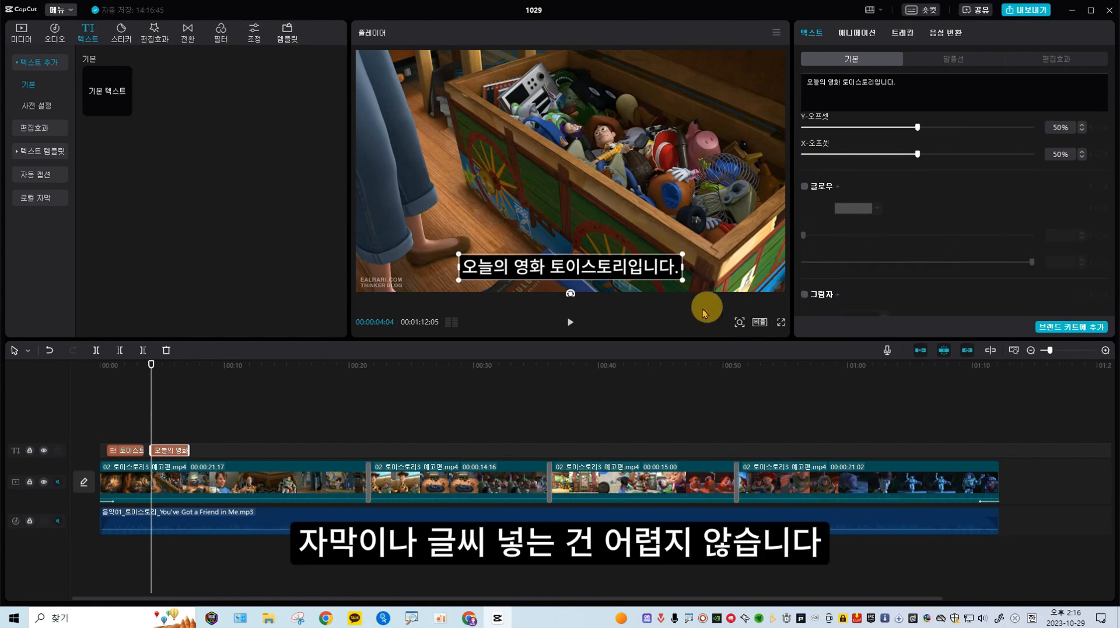
- Lengthen the subtitle clip to end at about 10 seconds and paste a copy of it at 00:00:21:17
drag(189, 449, 226, 451)
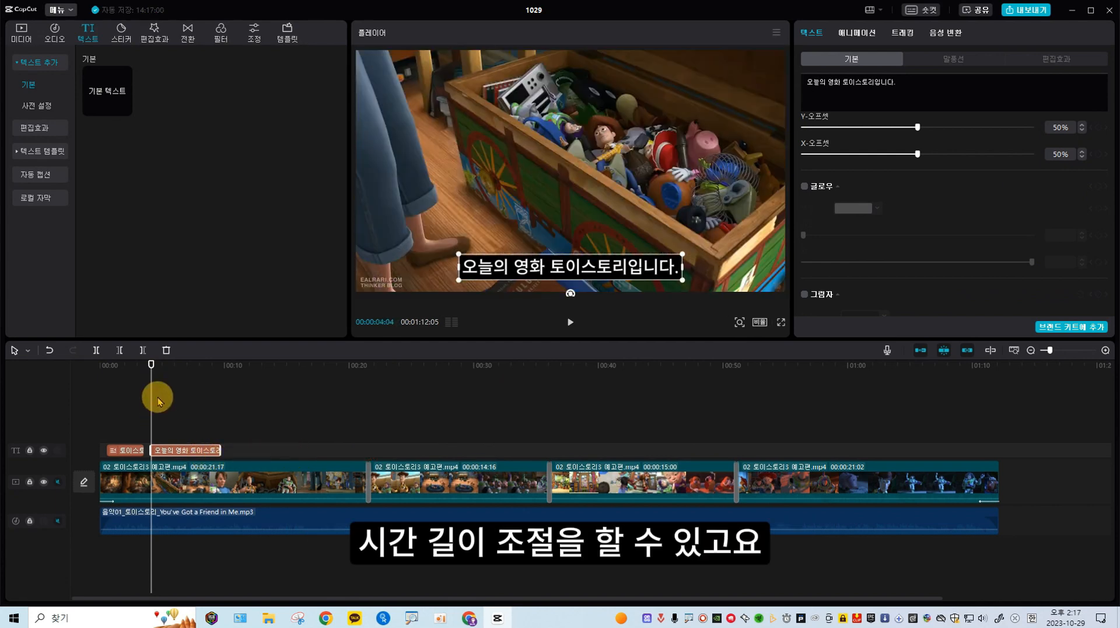
click(374, 432)
drag(373, 438, 369, 441)
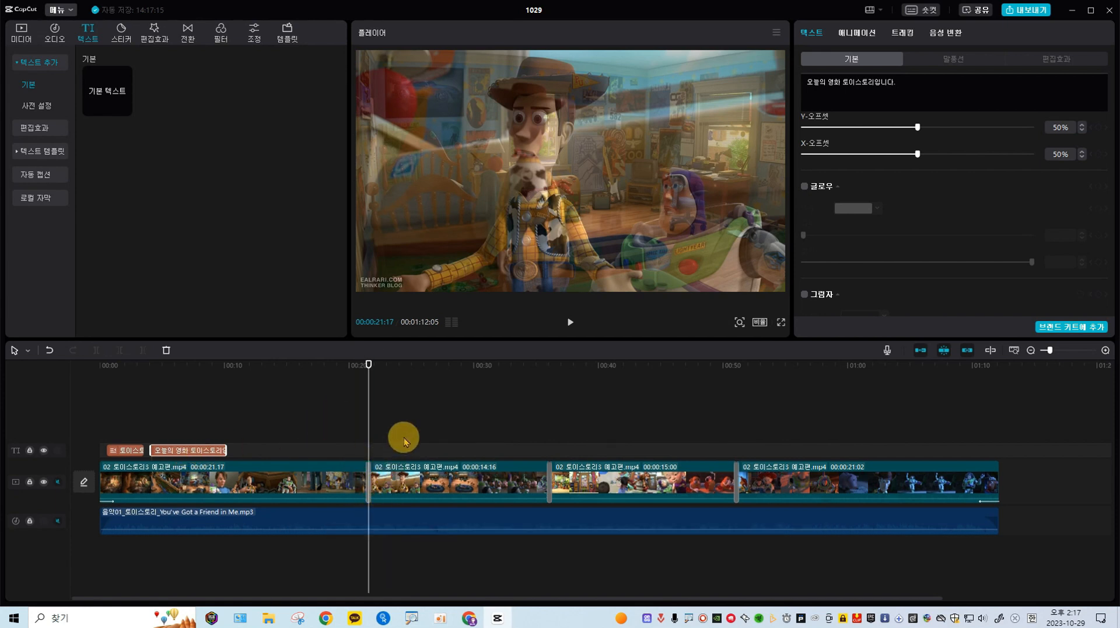
key(ctrl+v)
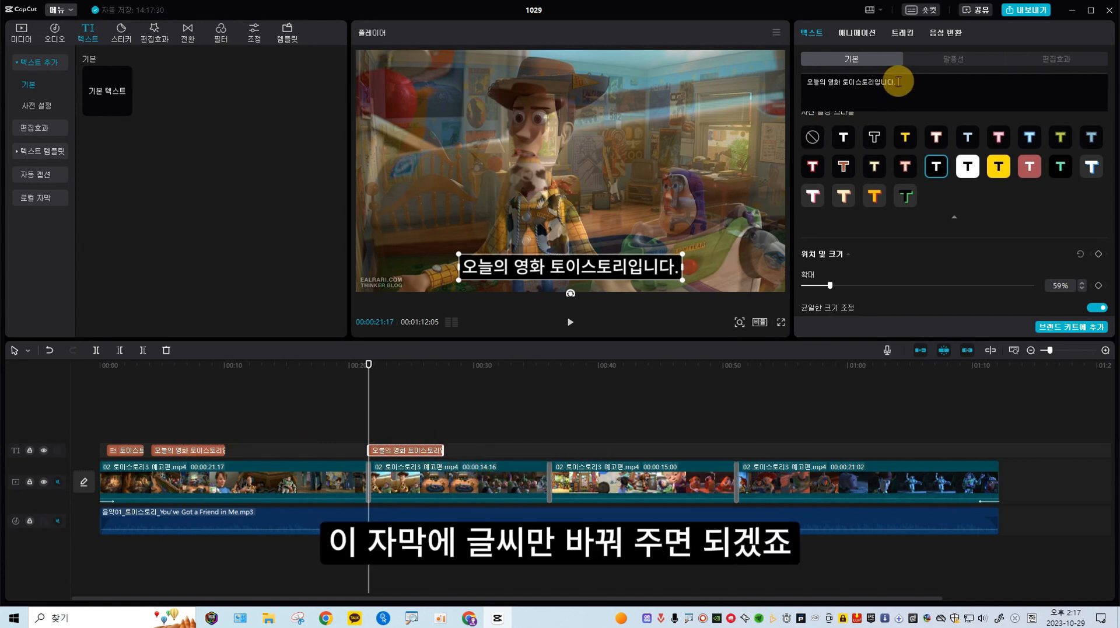
- Replace the pasted subtitle's wording with "추억의 영화예요."
drag(909, 82, 807, 82)
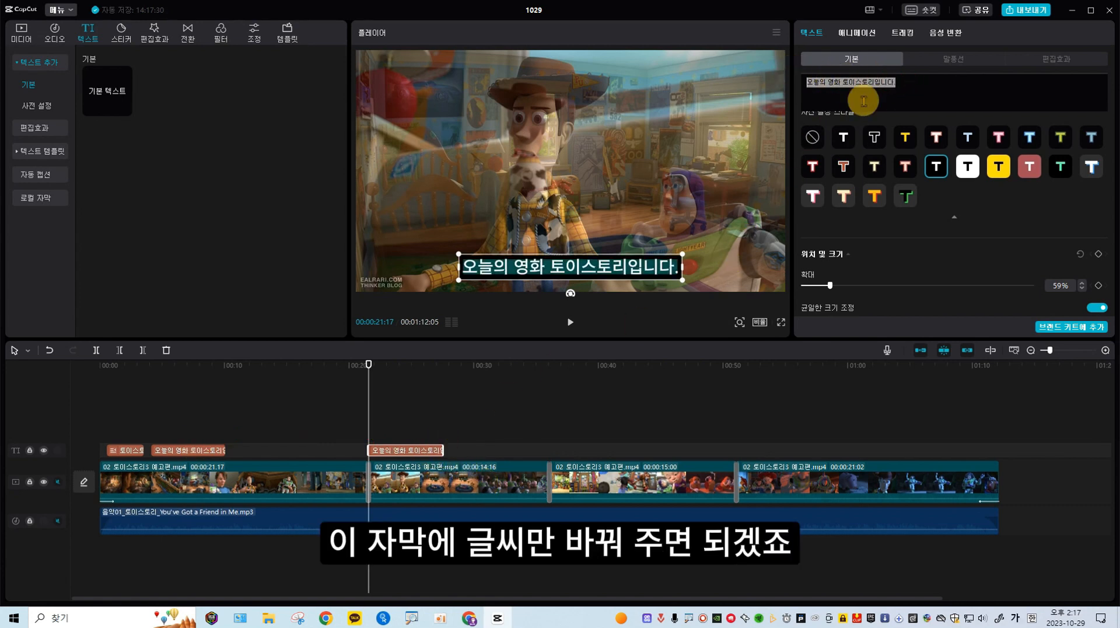
text(추억의 영화예요)
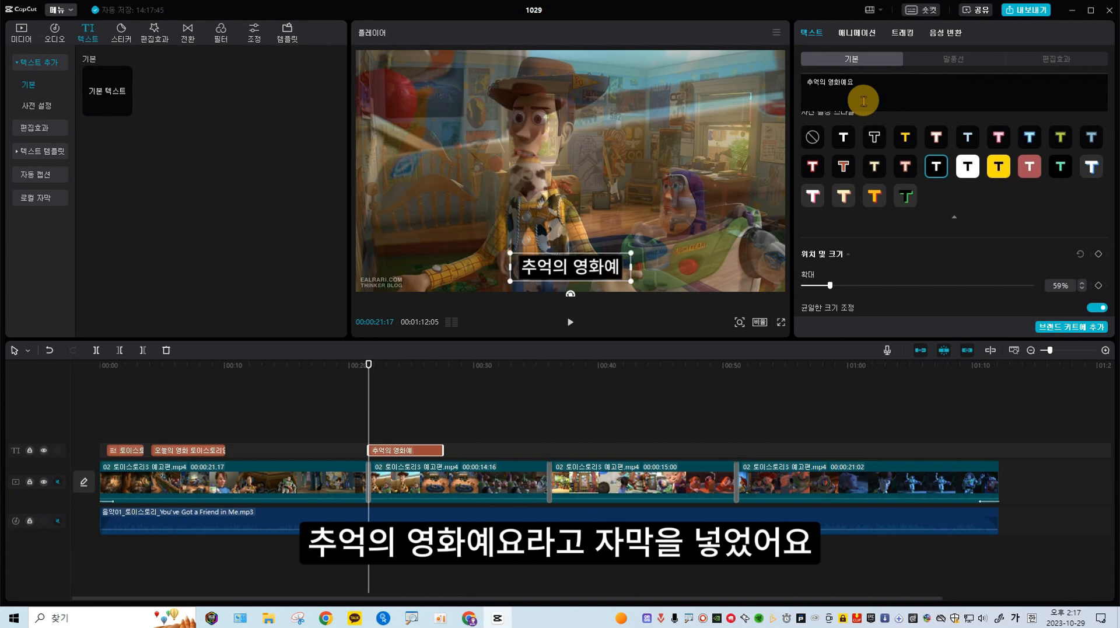
text(.)
- Play the beginning of the second subtitle and return the playhead to 00:00:21:17
click(374, 383)
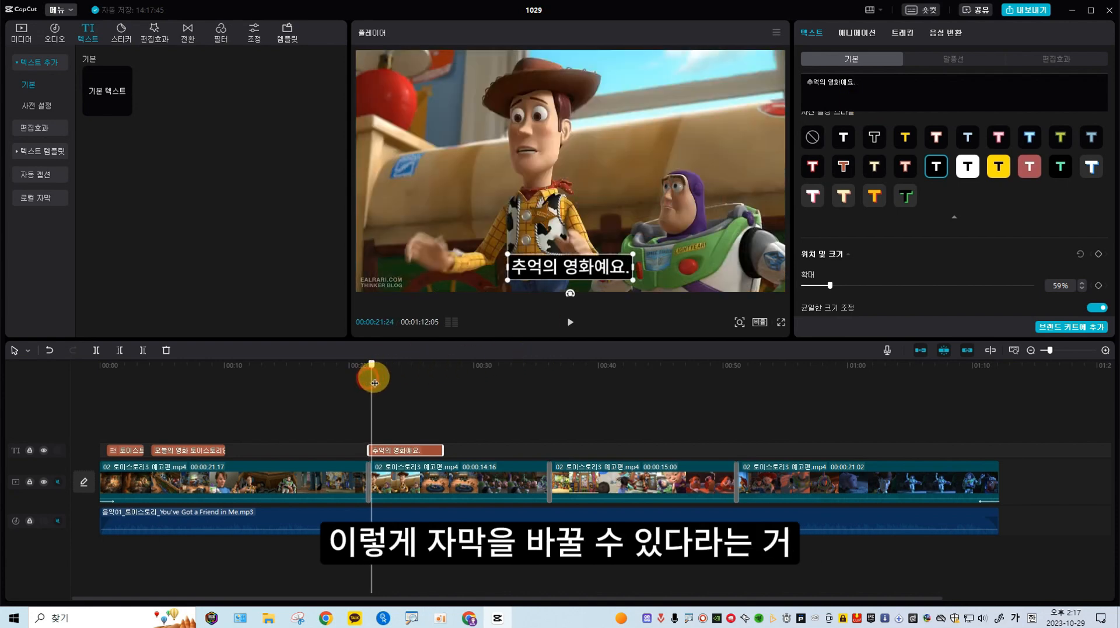
key(space)
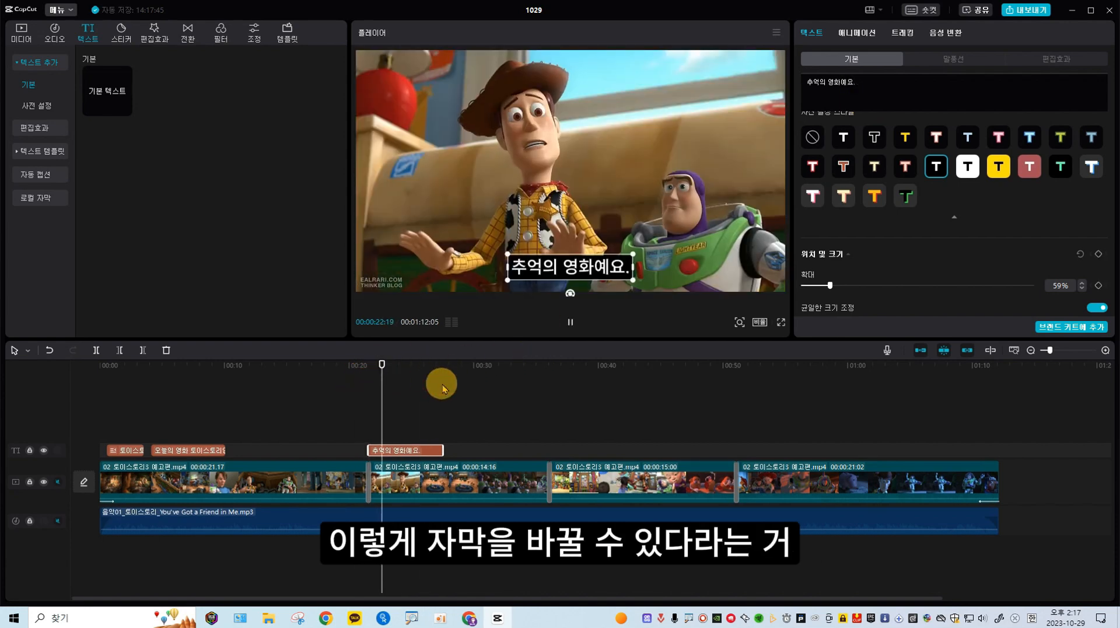
click(368, 402)
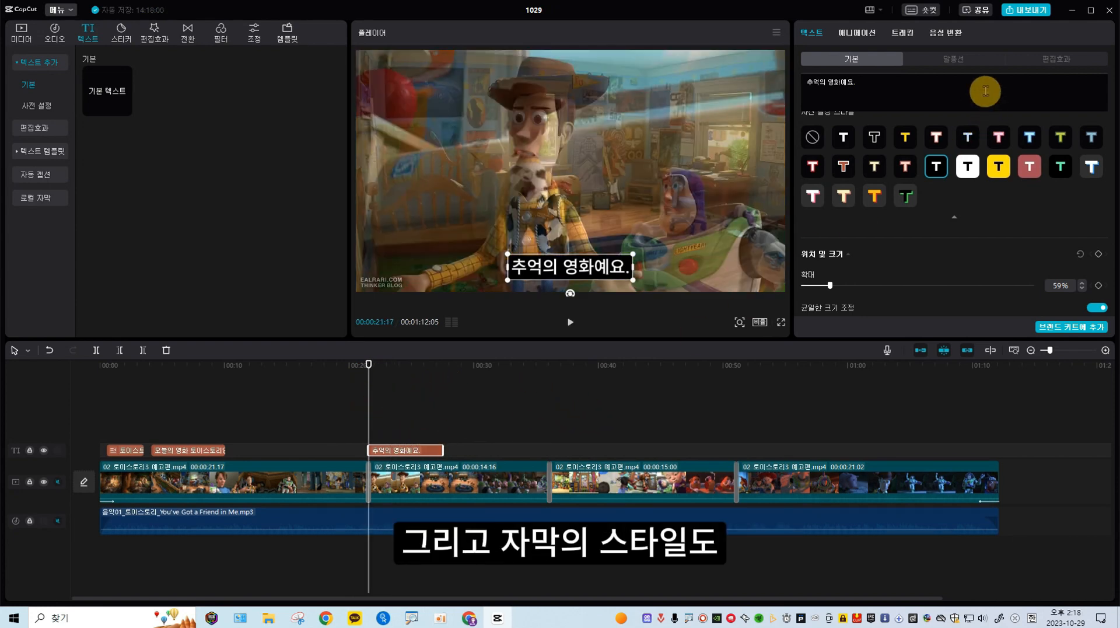
- Try several 워드아트 text effects from 편집효과 on the second subtitle and reset it to no effect
click(1056, 61)
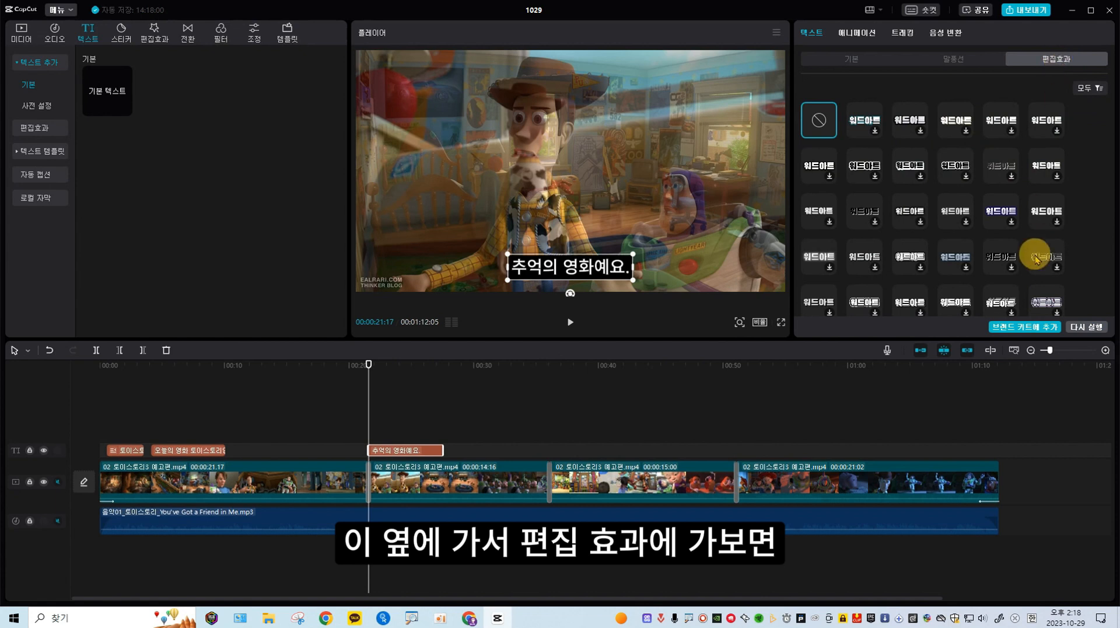
scroll(1015, 239, down, 2)
click(1047, 243)
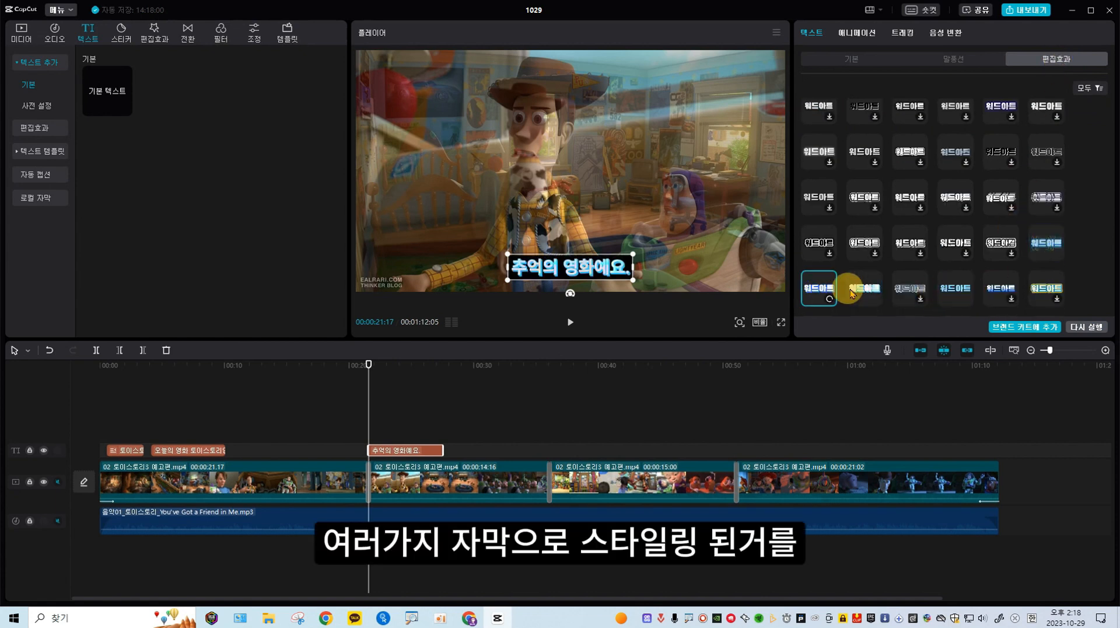
click(1001, 289)
scroll(1014, 284, down, 2)
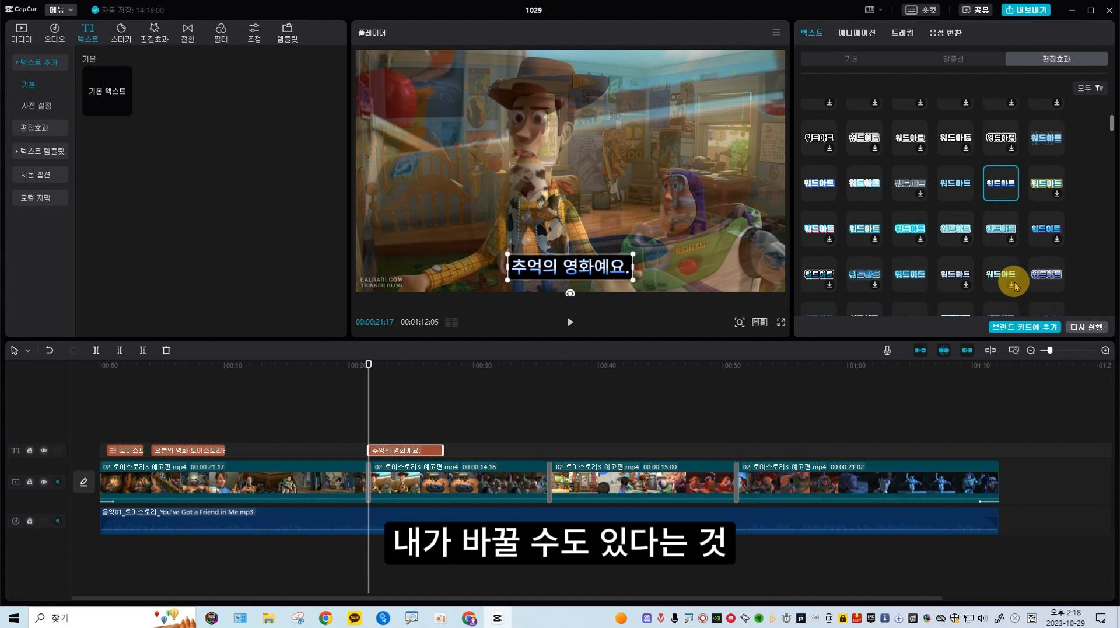
click(823, 231)
click(874, 235)
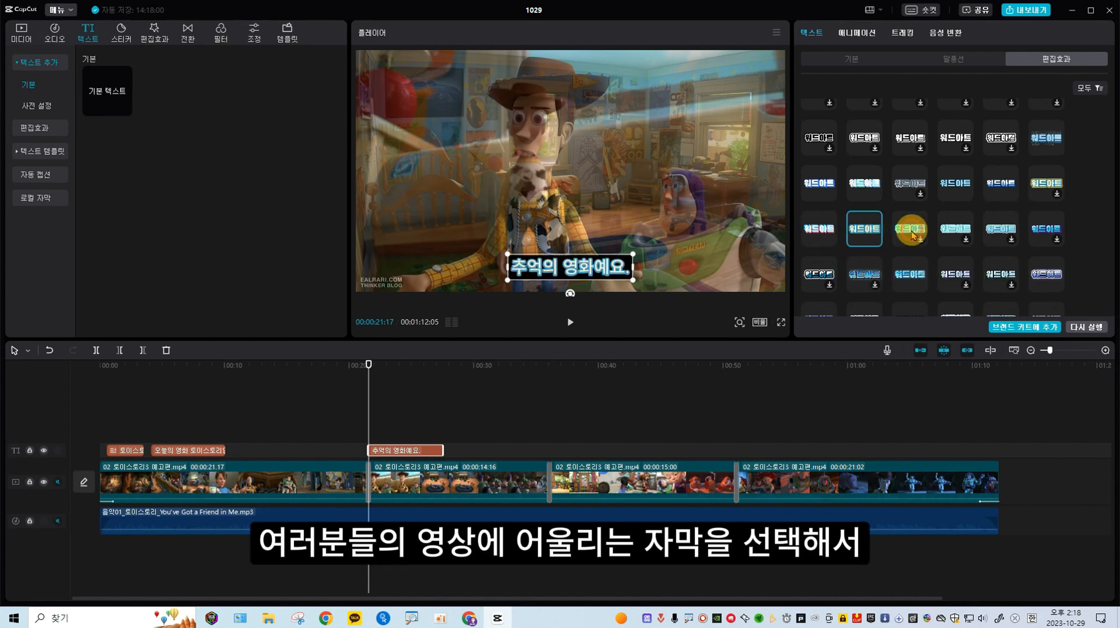
click(913, 234)
click(959, 232)
click(1047, 230)
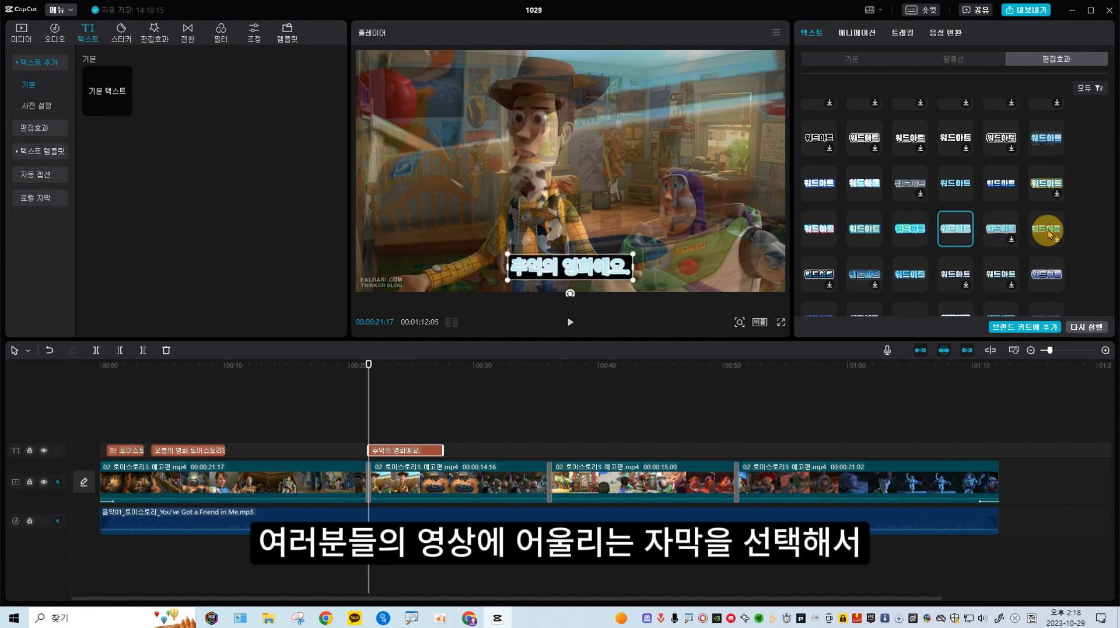
click(1008, 279)
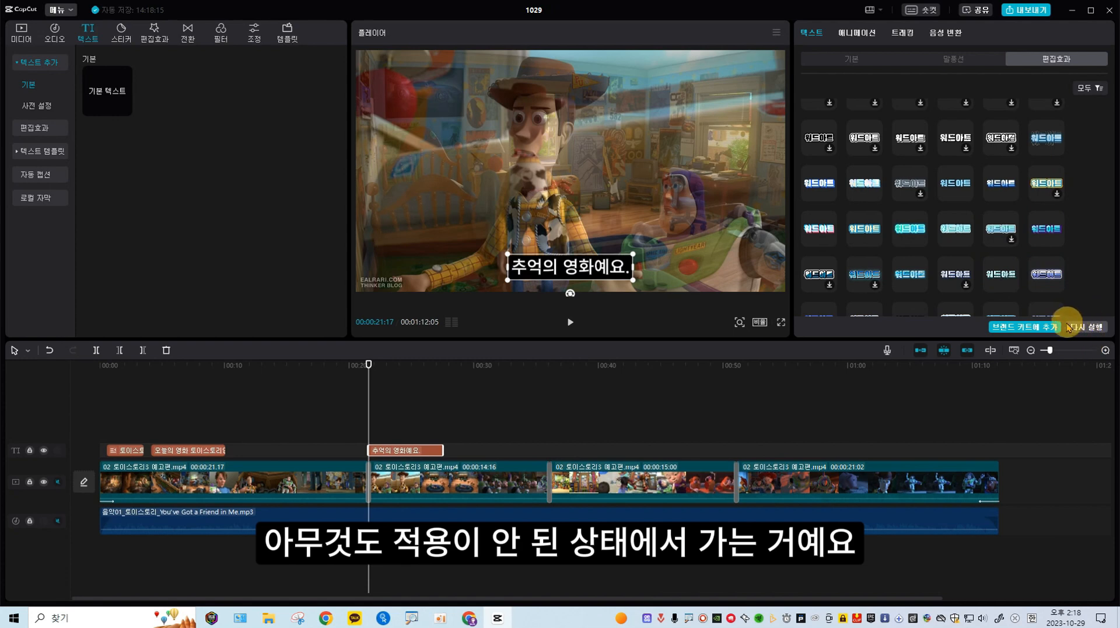
scroll(1088, 294, up, 1)
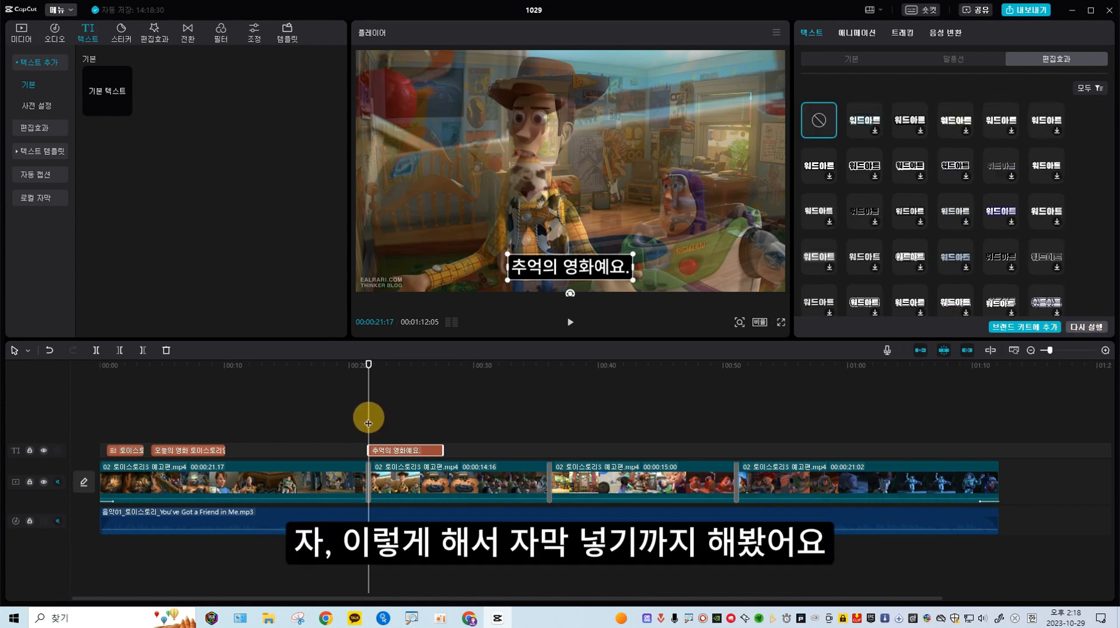
- Add the sticker of small floating pink hearts from the LOVE category at 00:00:09:00
click(368, 423)
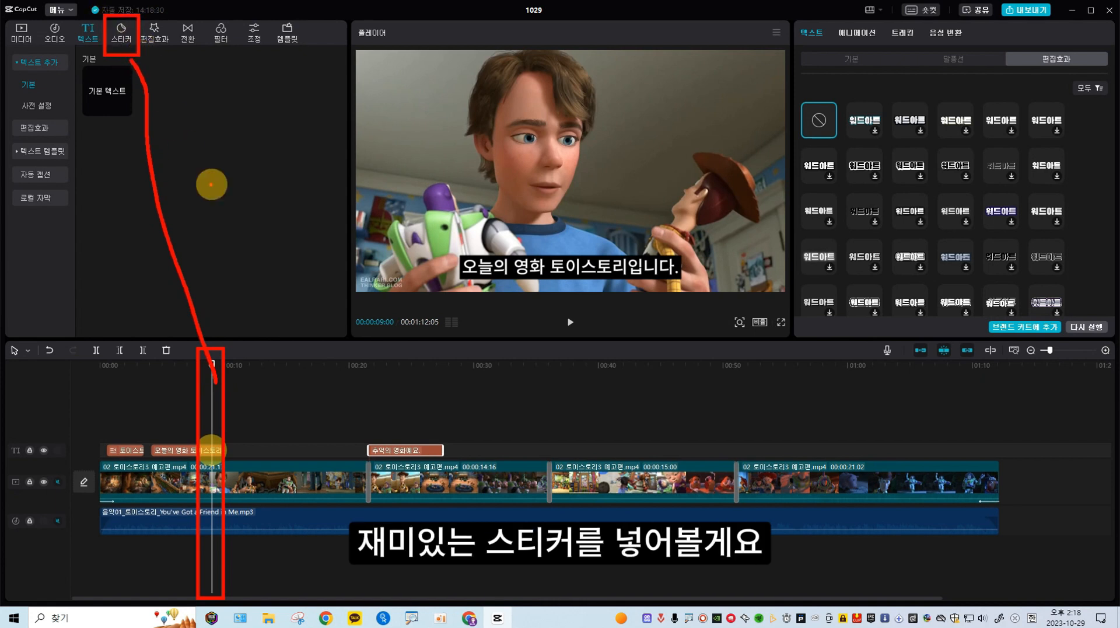
click(120, 32)
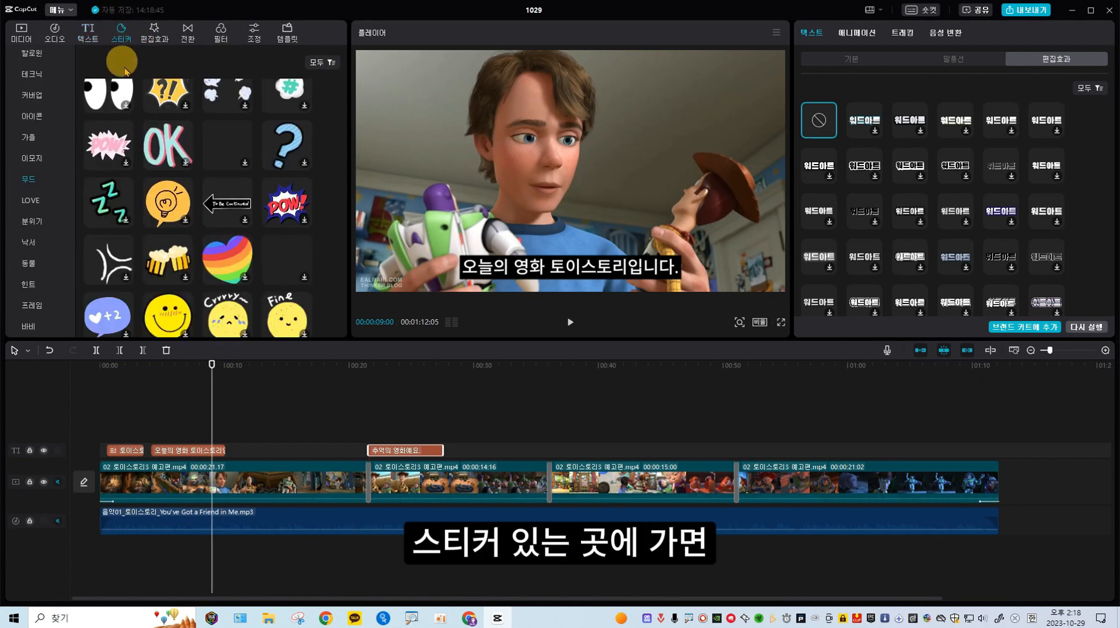
scroll(29, 188, up, 2)
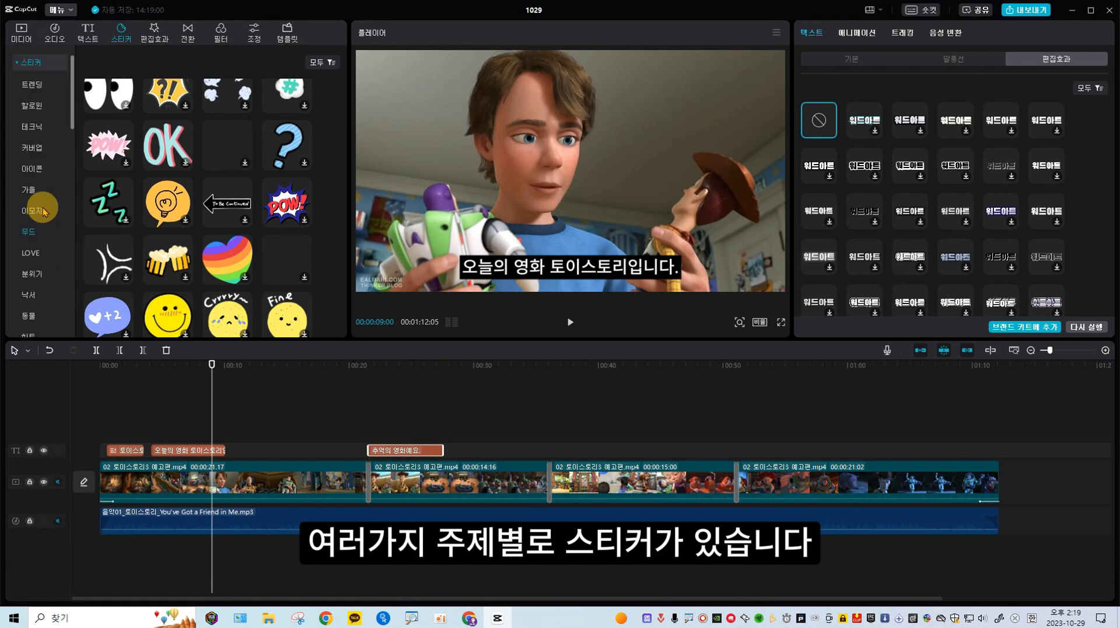
click(30, 234)
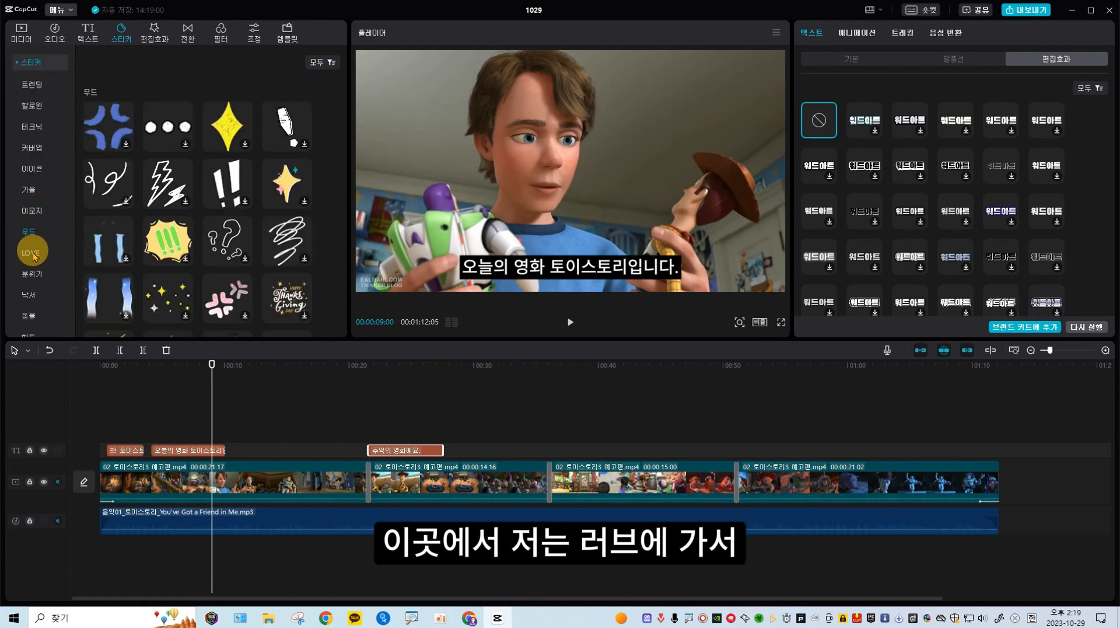
click(30, 253)
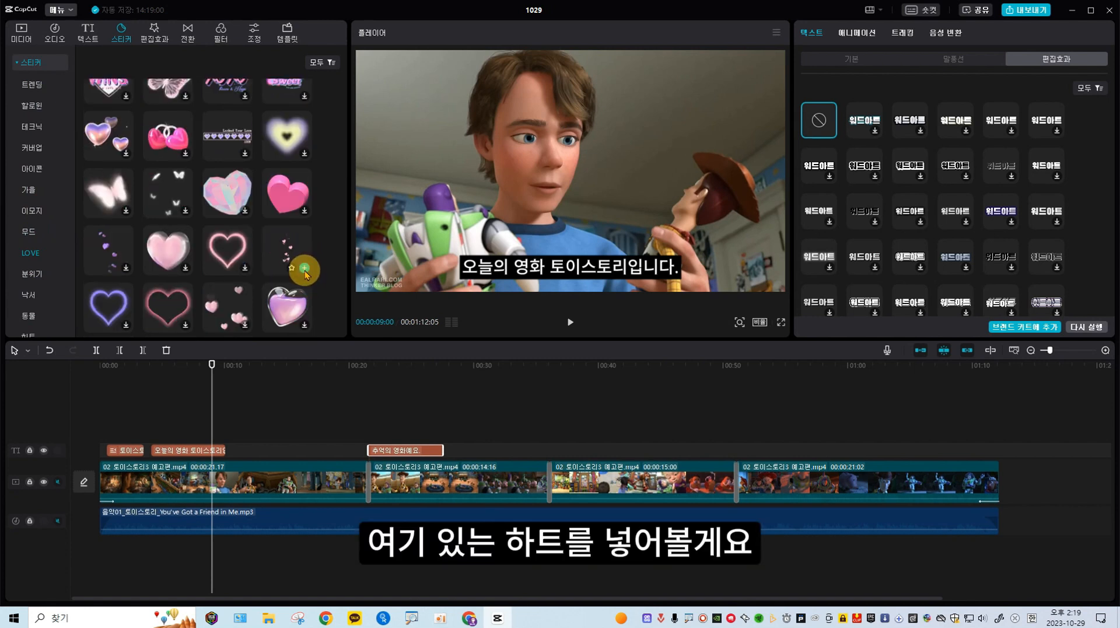
click(304, 269)
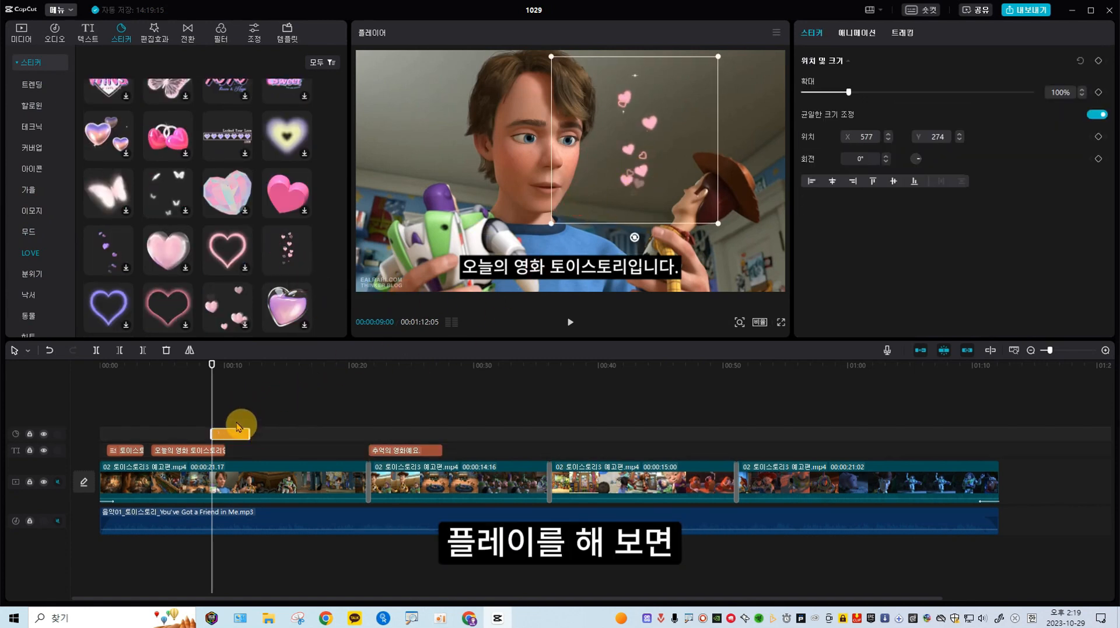
- Play the heart sticker's section, then shorten the sticker to just under two seconds and scale it to 85%
click(202, 364)
key(space)
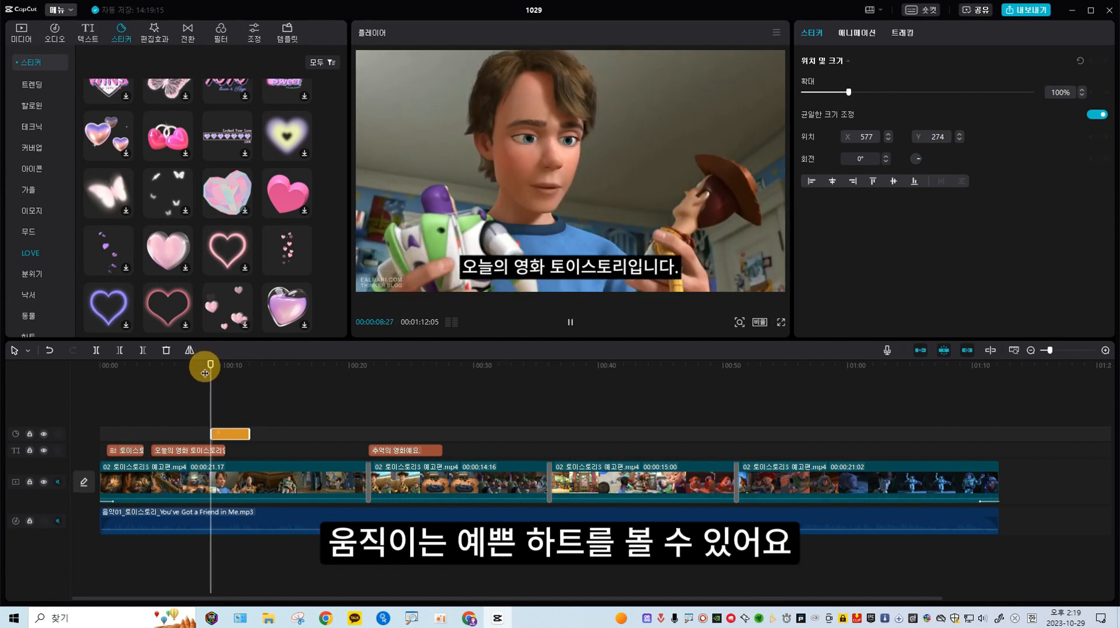
key(space)
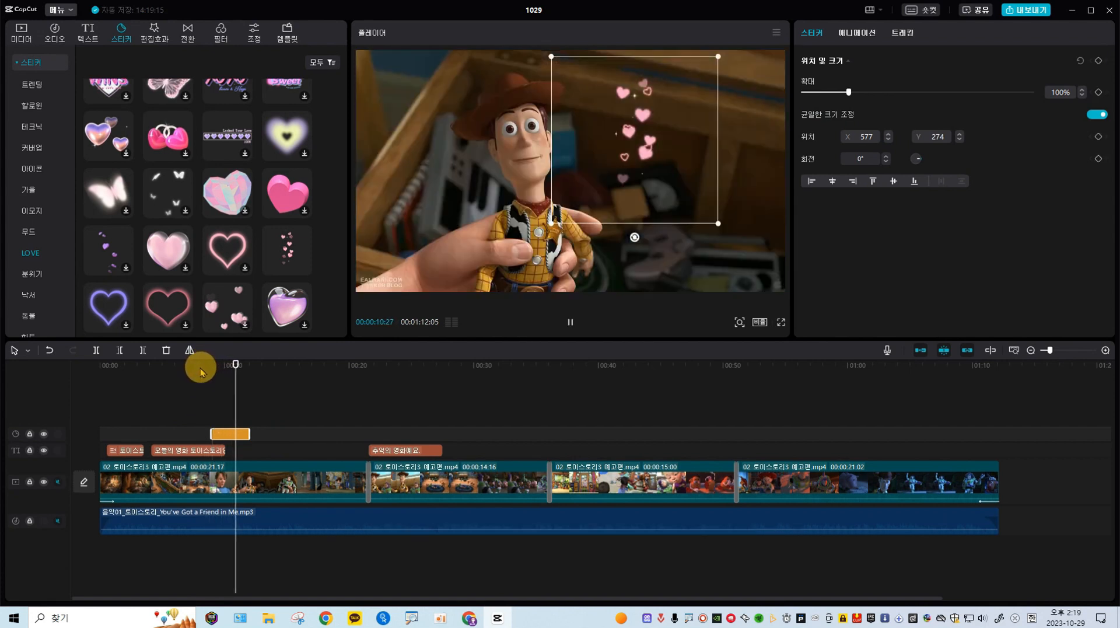
drag(248, 433, 265, 400)
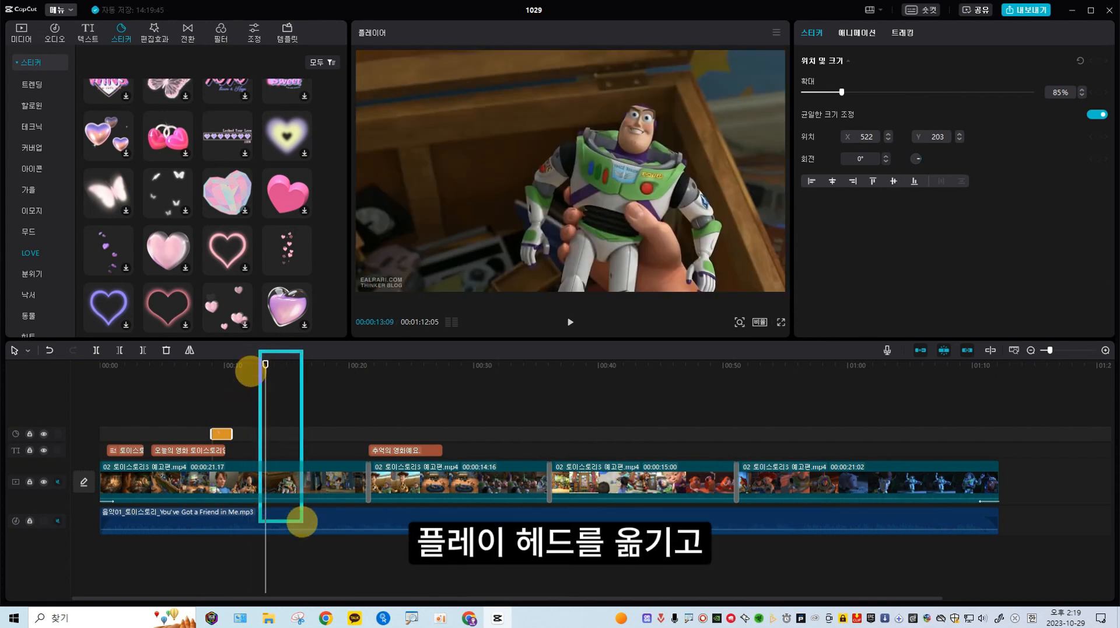
- Duplicate the heart sticker at 00:00:13:09 and position the copy at X 1161, Y 488, above Buzz's shoulder
click(220, 434)
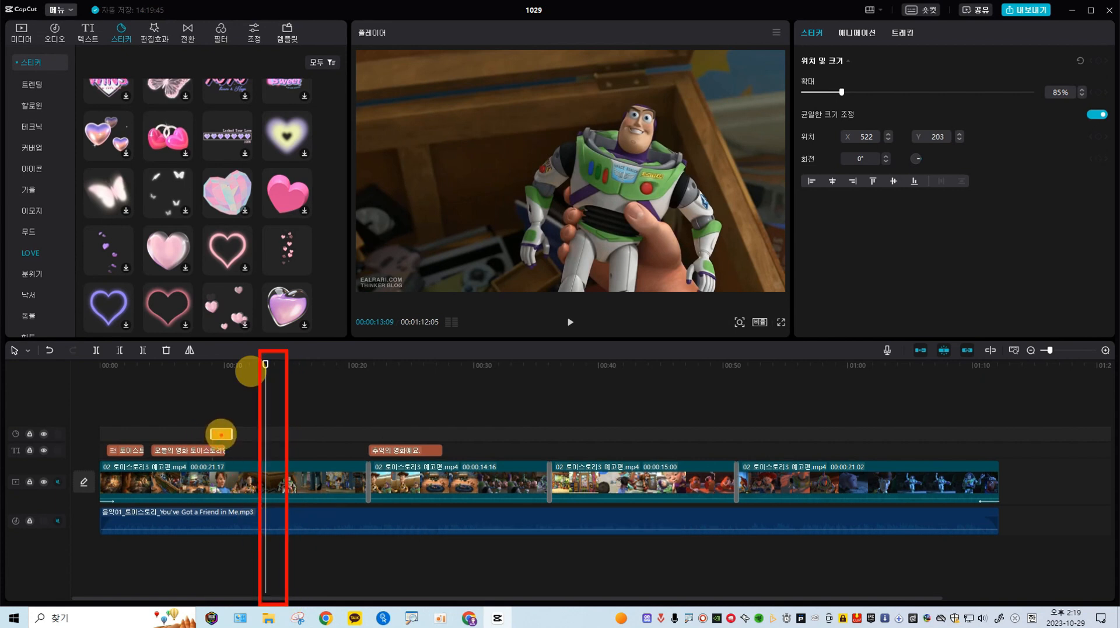
key(ctrl+c)
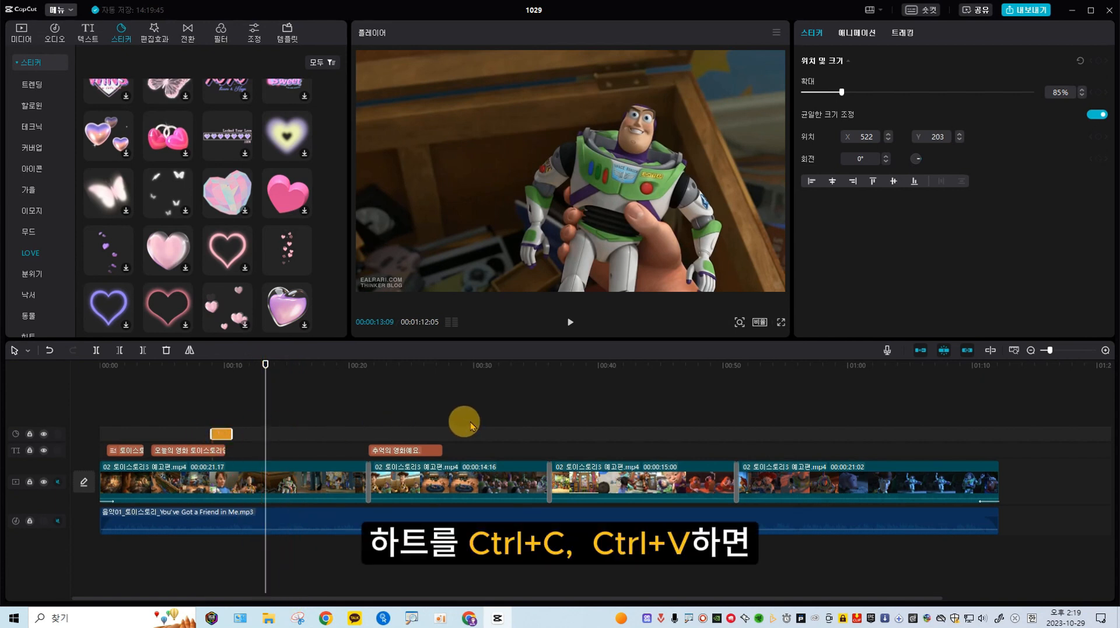
key(ctrl+v)
drag(643, 182, 706, 151)
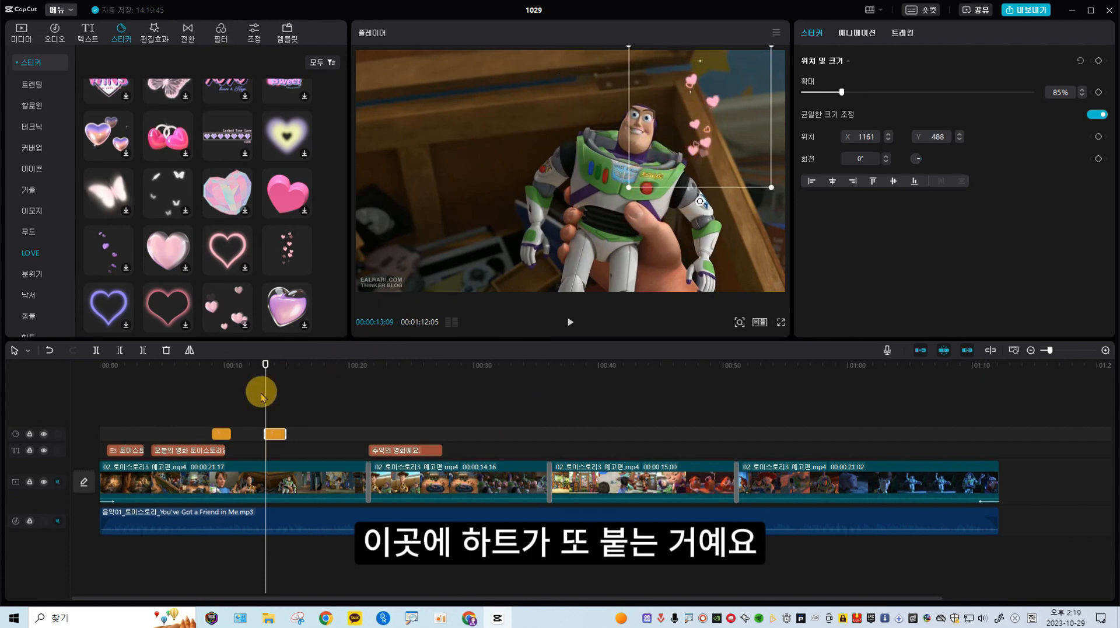
- Play the copied heart sticker's section, then shift the copy to start at 00:00:12:26 and reposition it at X -350, Y 501
click(206, 407)
key(space)
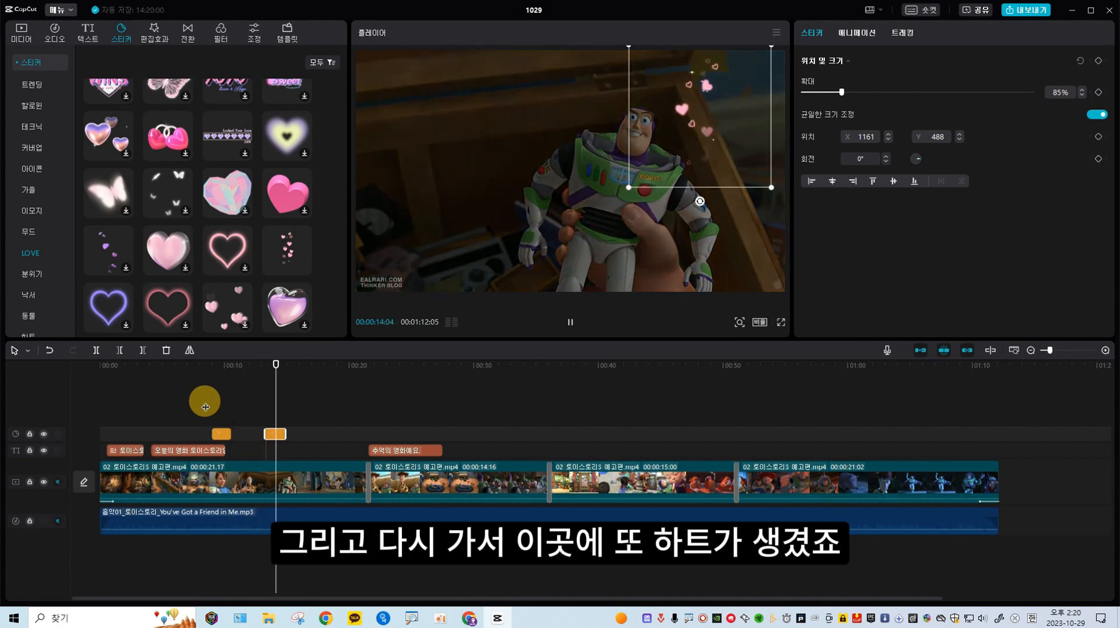
key(space)
drag(269, 433, 259, 410)
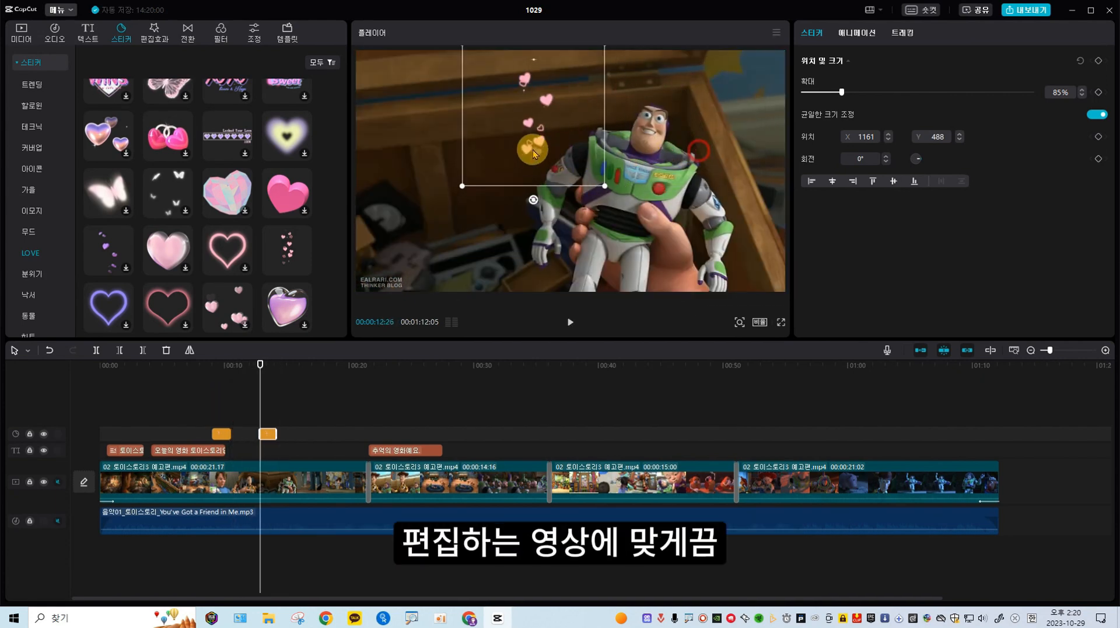
scroll(320, 220, down, 8)
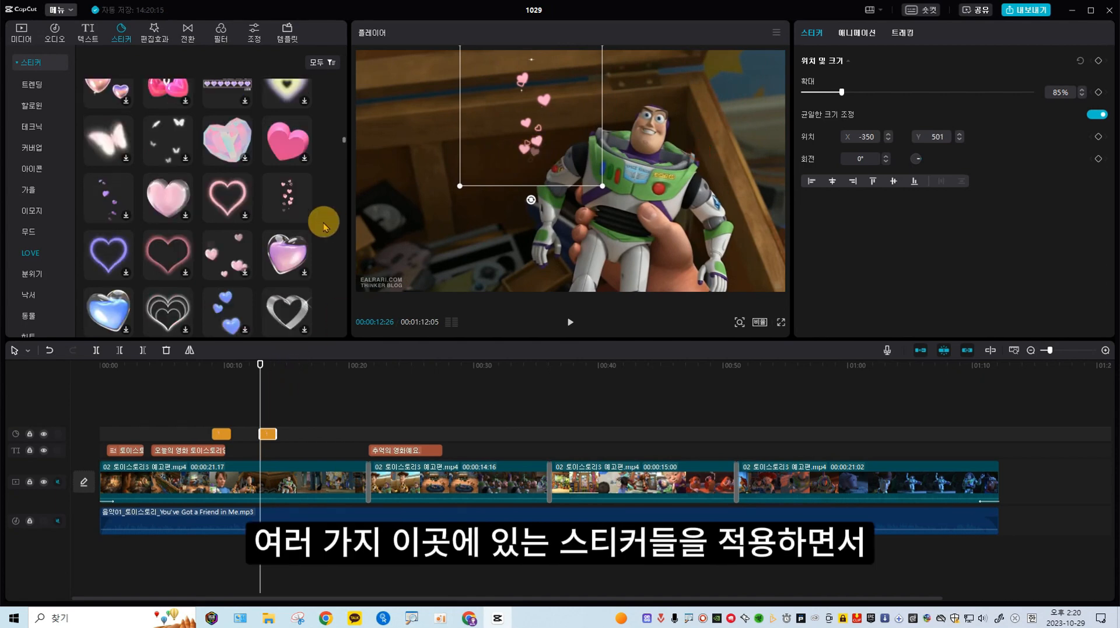
scroll(327, 252, down, 8)
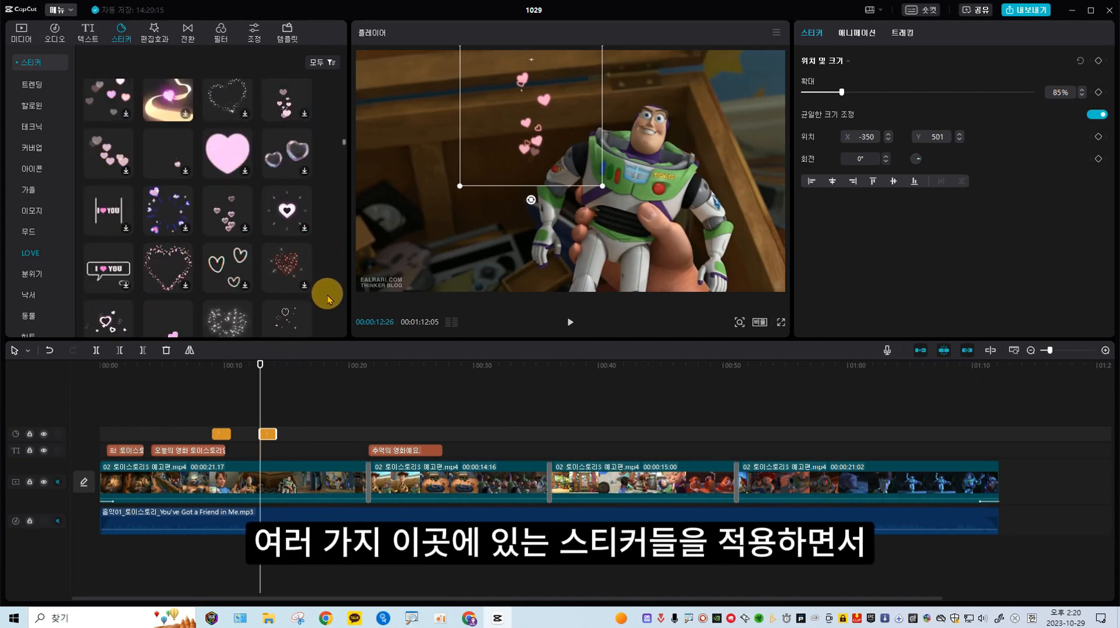
scroll(331, 286, down, 3)
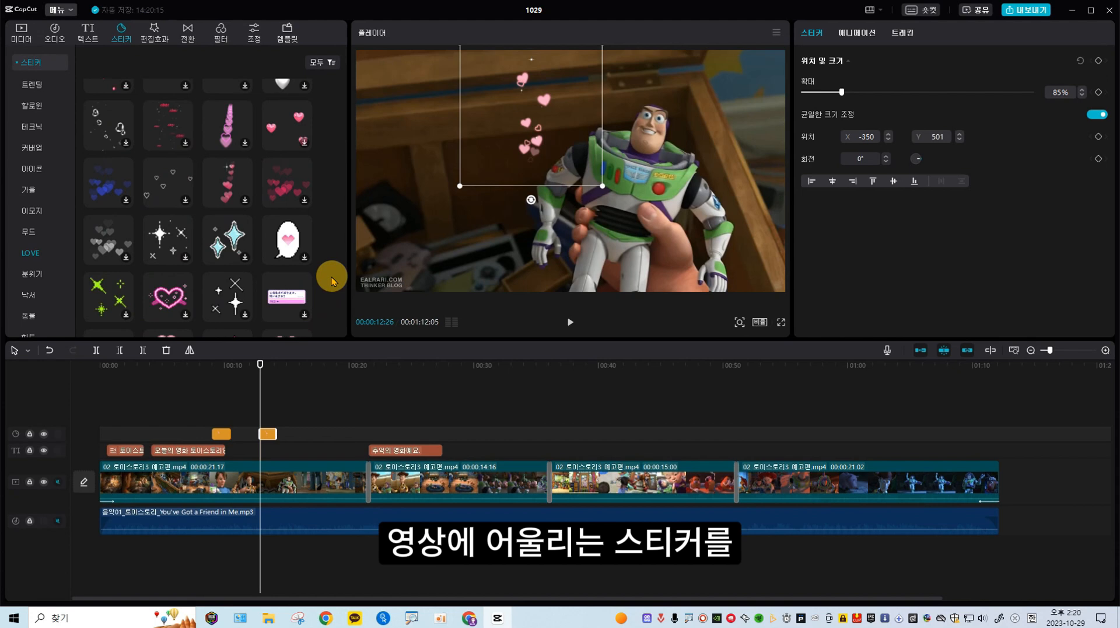
scroll(331, 281, up, 5)
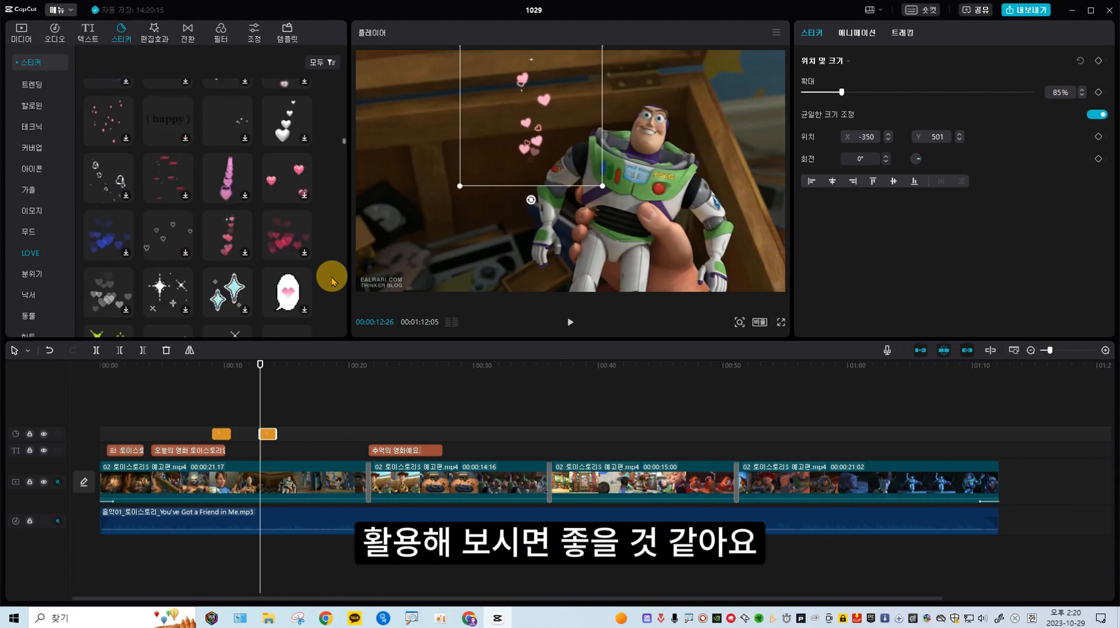